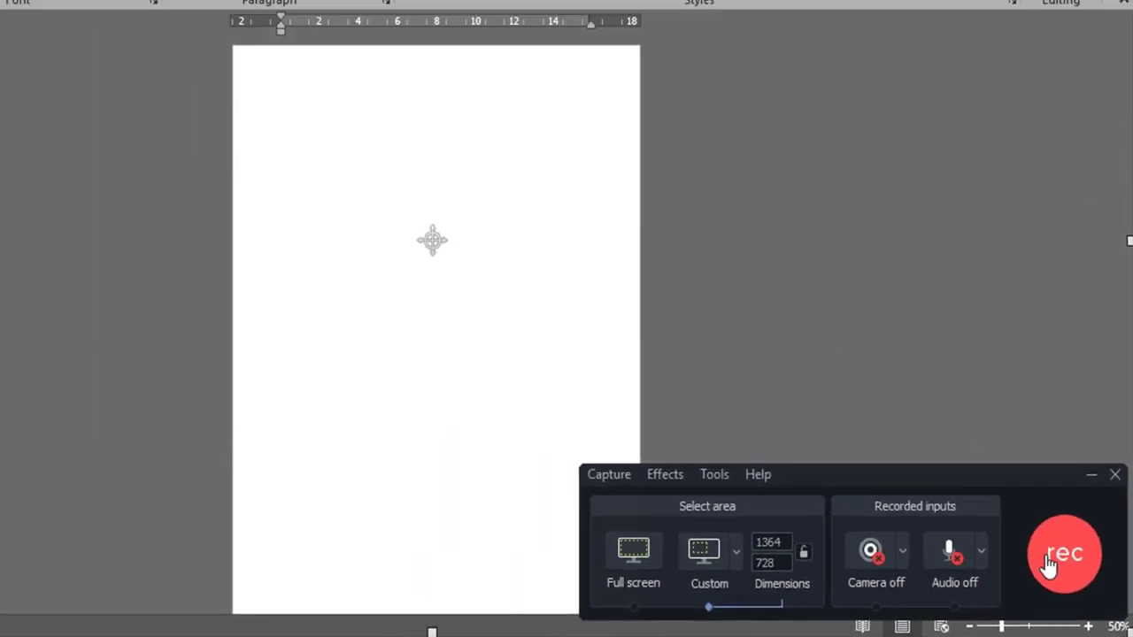
Start a 1364 x 728 screen recording and enter TEST in the blank Word document.
{"action": "left_click", "coordinate": [1026, 545]}
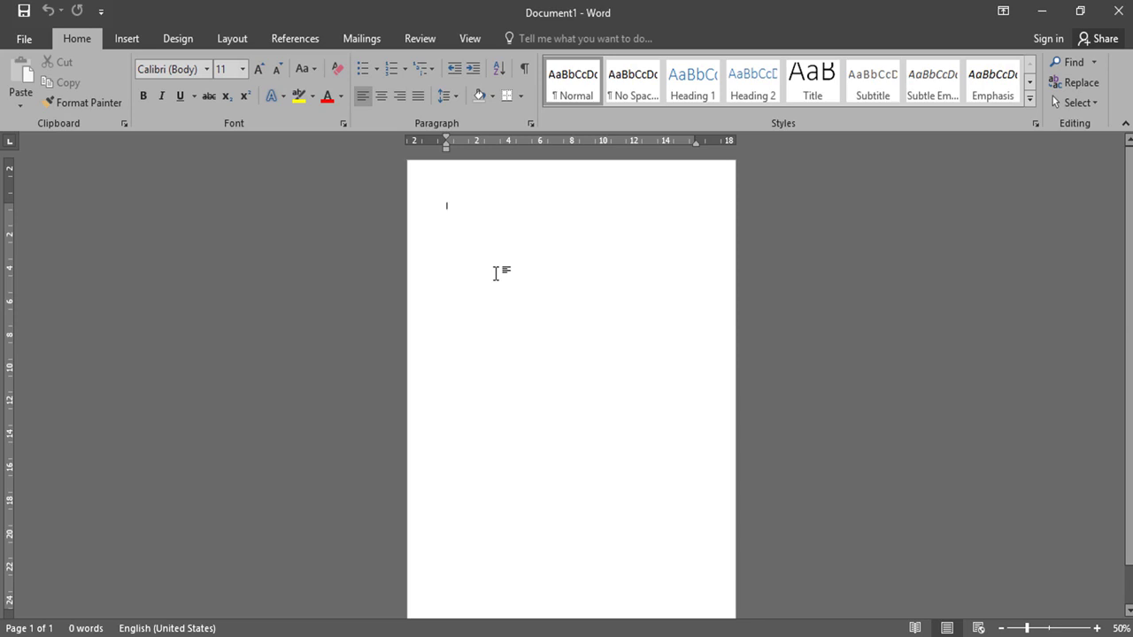
{"action": "type", "text": "Th"}
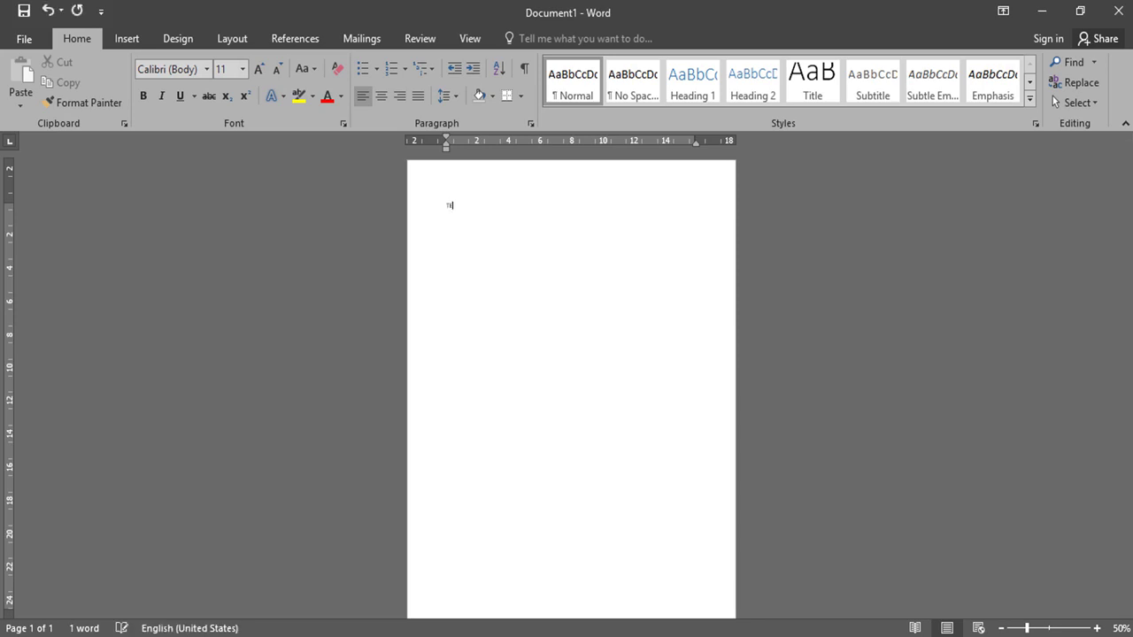
Enlarge the TEST text to 24 pt and stop the recording to load it into the Camtasia project.
{"action": "key", "text": "ctrl+a"}
{"action": "key", "text": "ctrl+shift+period"}
{"action": "key", "text": "ctrl+shift+period"}
{"action": "key", "text": "ctrl+shift+period"}
{"action": "key", "text": "ctrl+shift+period"}
{"action": "key", "text": "ctrl+shift+period"}
{"action": "key", "text": "ctrl+shift+period"}
{"action": "key", "text": "ctrl+shift+period"}
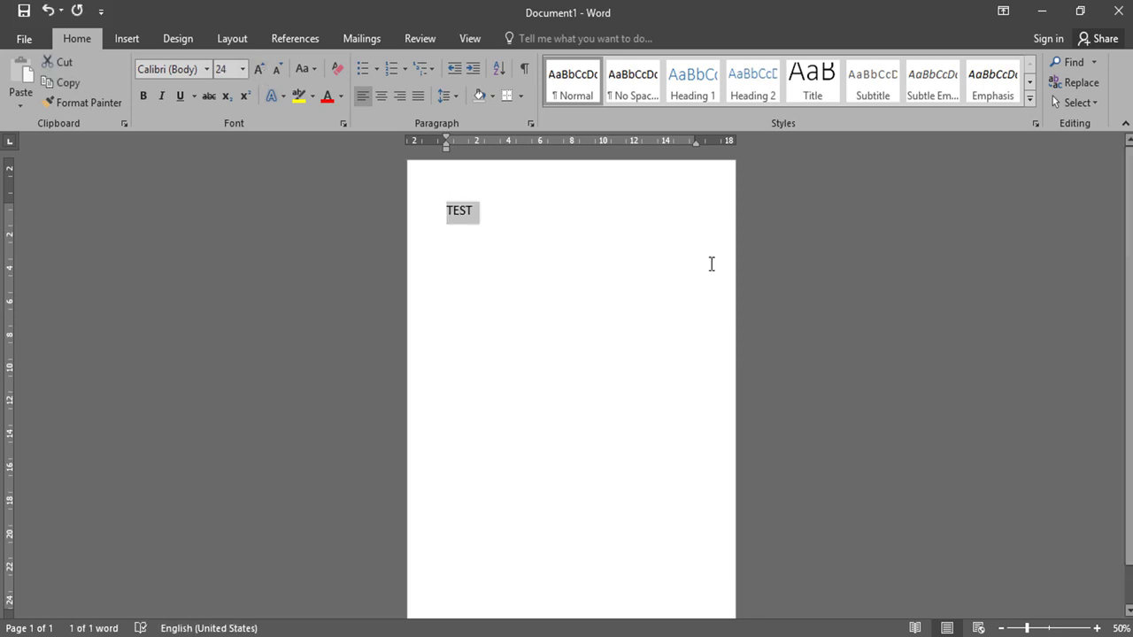
{"action": "left_click", "coordinate": [543, 209]}
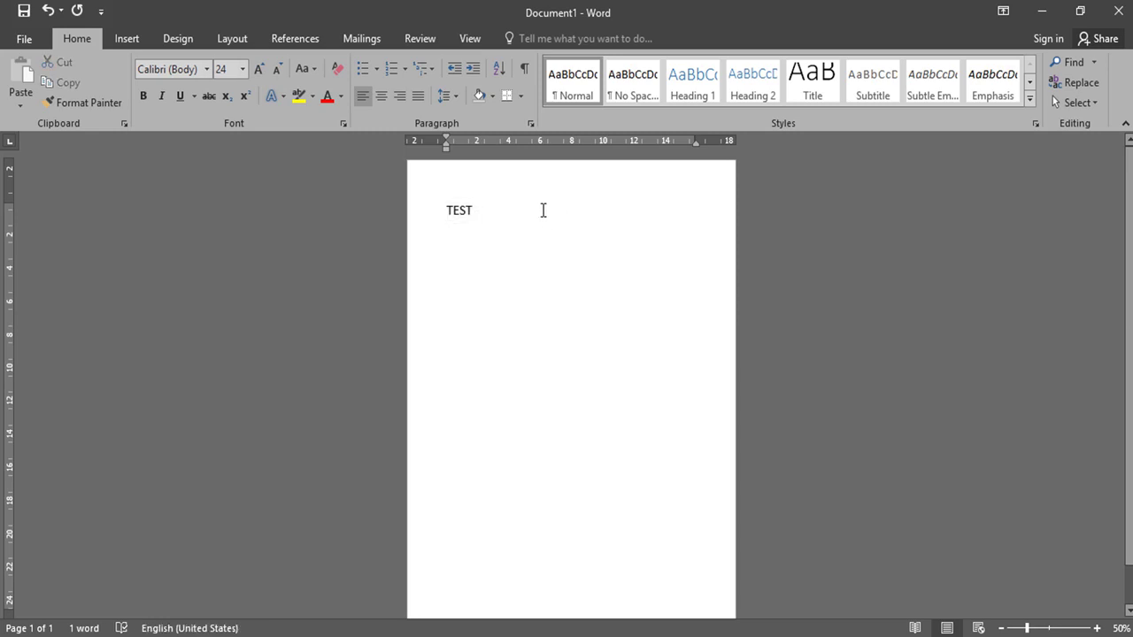
{"action": "type", "text": "TEST"}
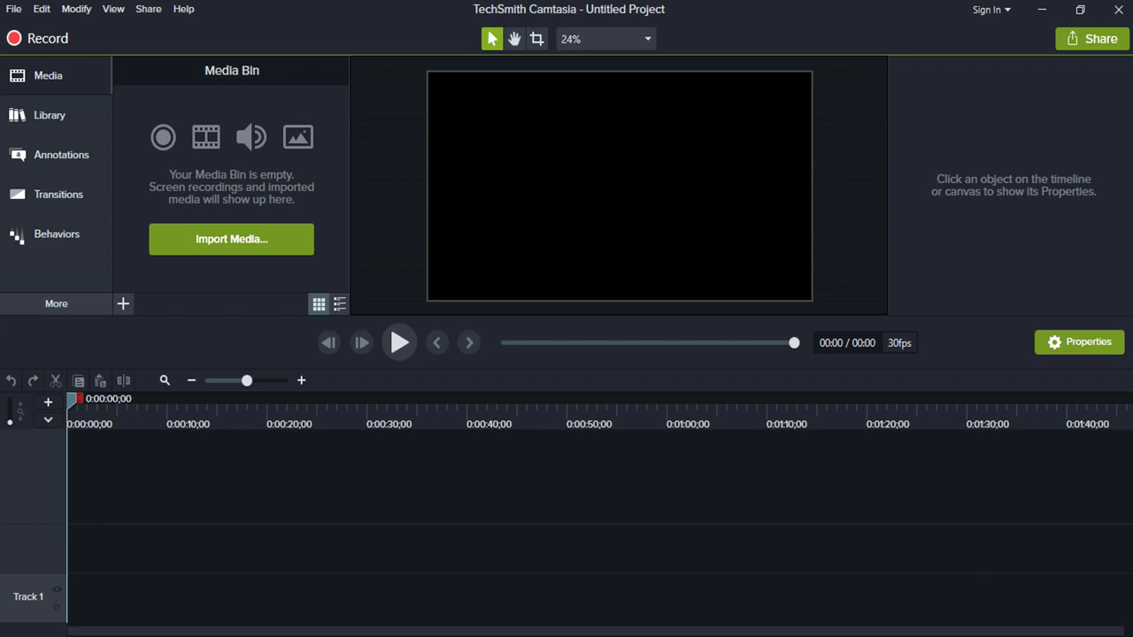
{"action": "left_click", "coordinate": [1097, 571]}
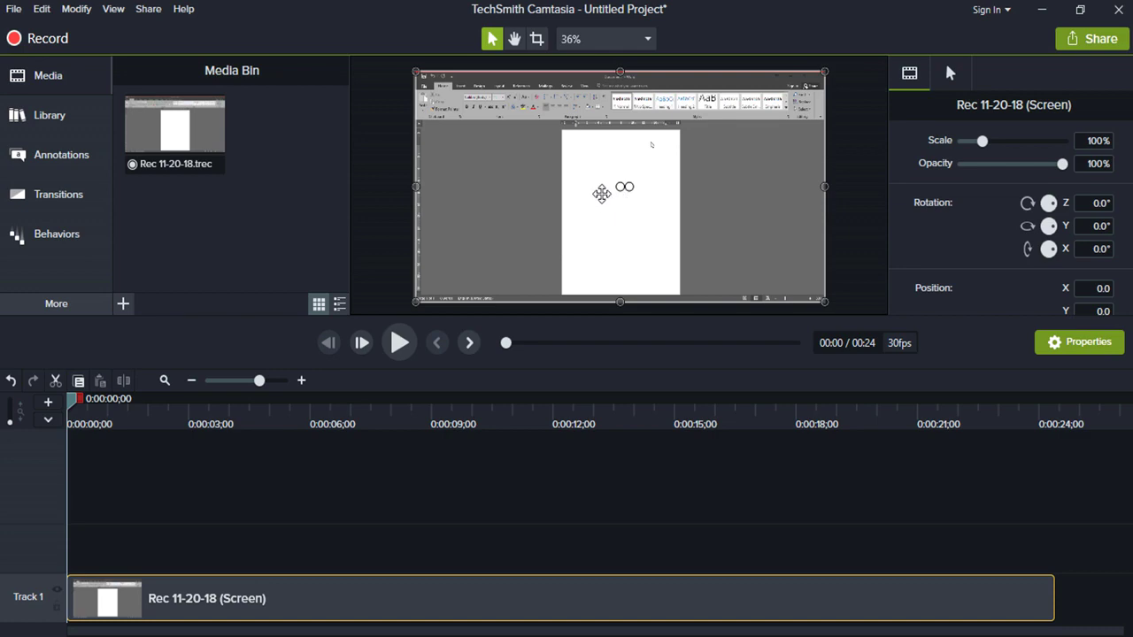
Set the project's canvas dimensions to 1080p HD (1920x1080) and its frame rate to 60 fps.
{"action": "left_click", "coordinate": [621, 41]}
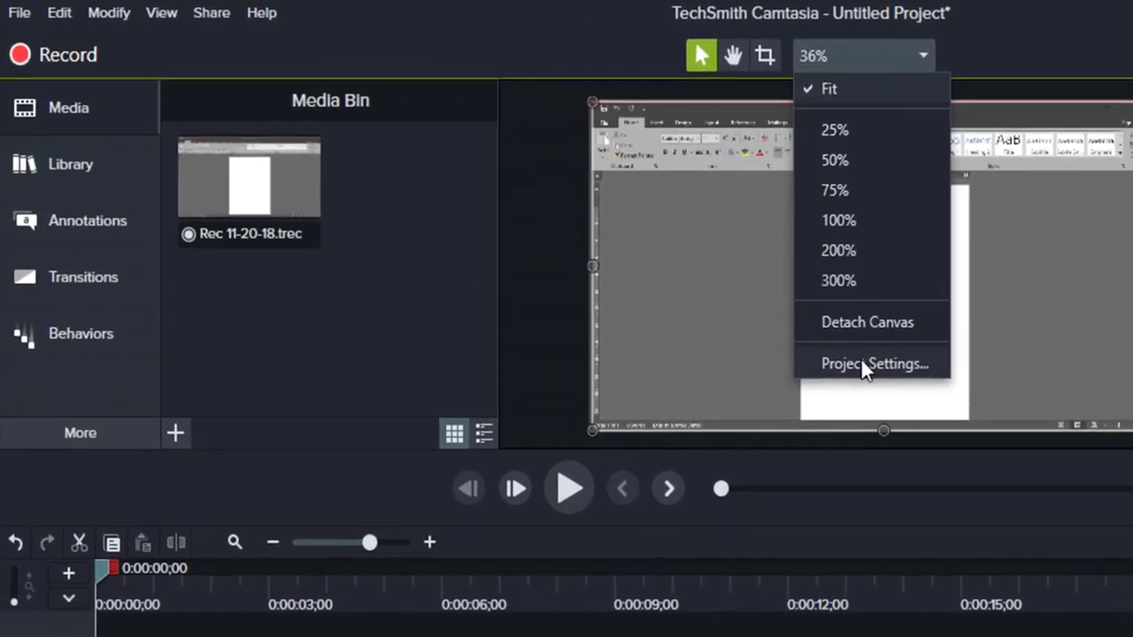
{"action": "left_click", "coordinate": [860, 359]}
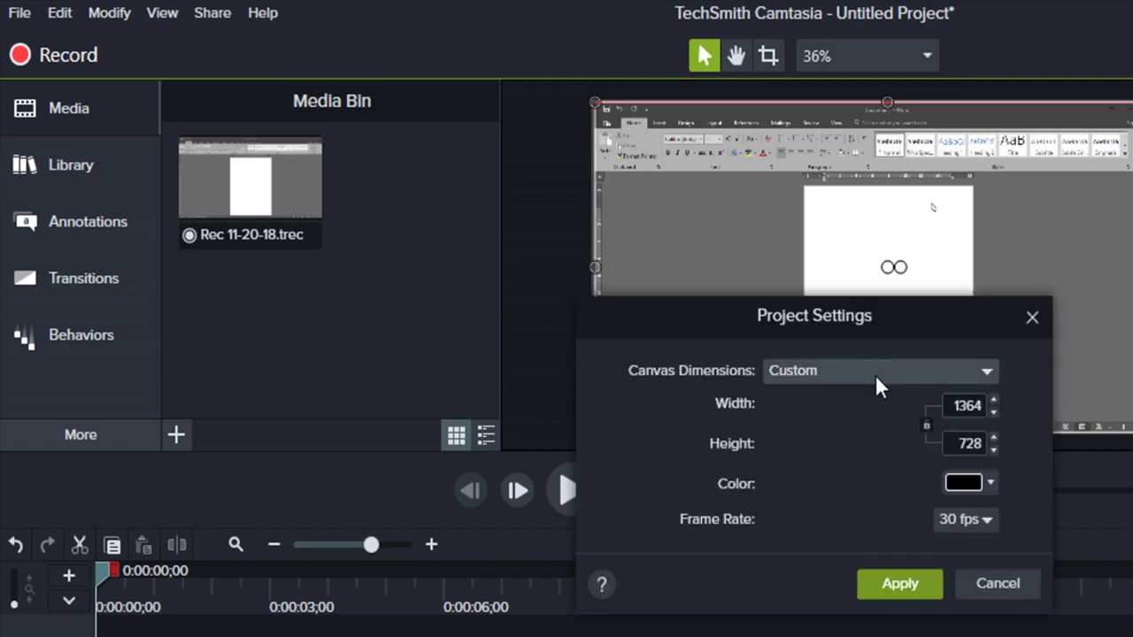
{"action": "left_click_drag", "start_coordinate": [867, 320], "coordinate": [866, 188]}
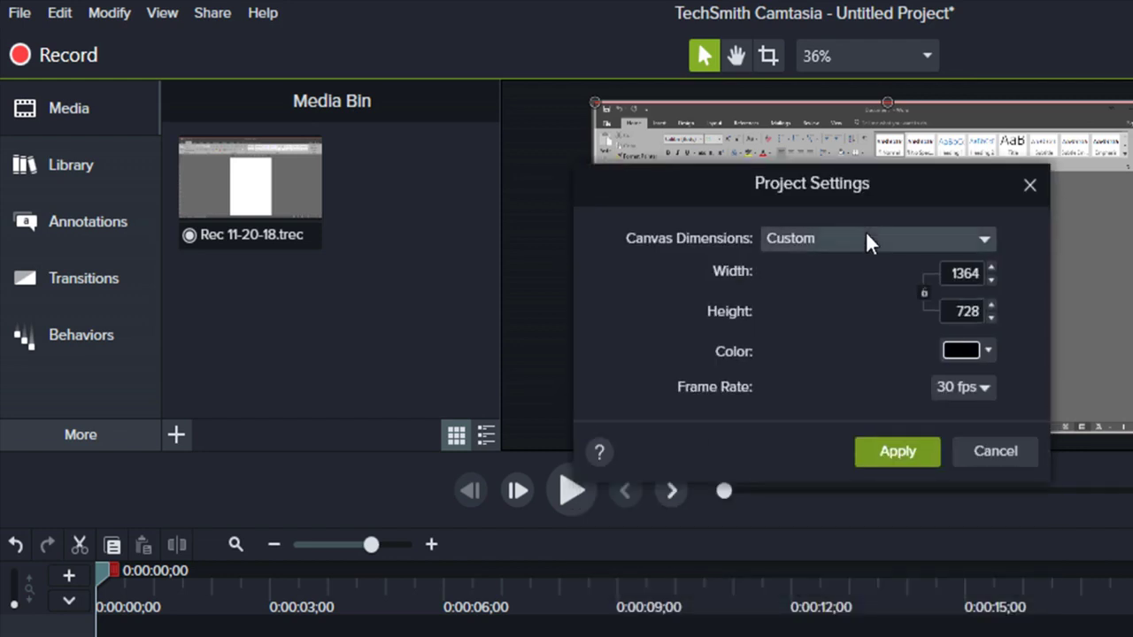
{"action": "left_click", "coordinate": [865, 240]}
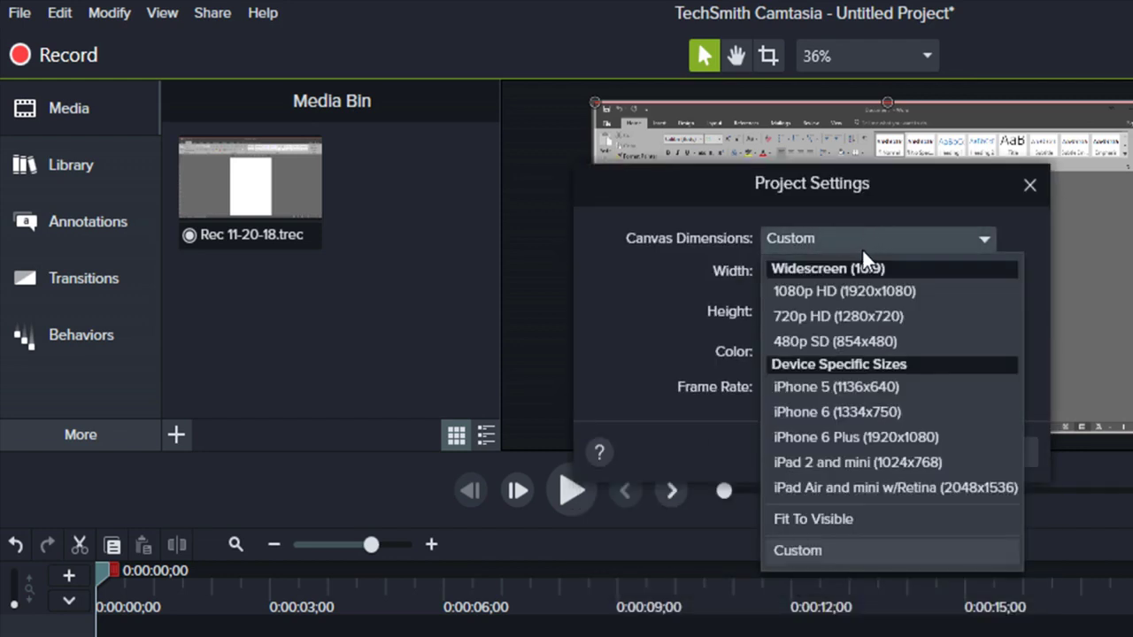
{"action": "left_click", "coordinate": [856, 292]}
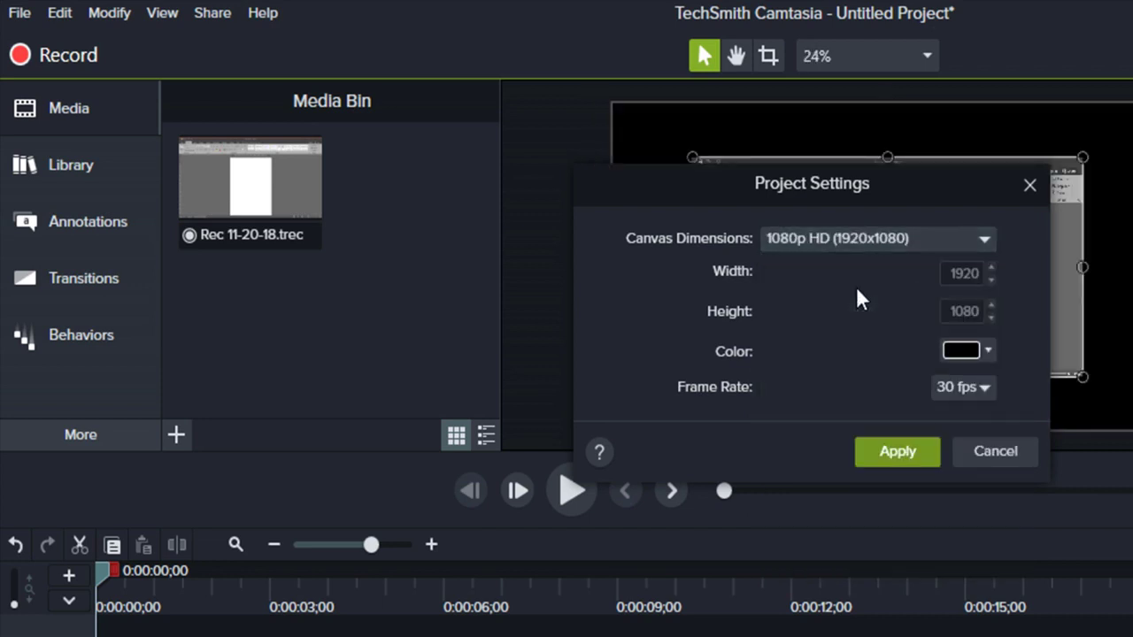
{"action": "left_click", "coordinate": [977, 387]}
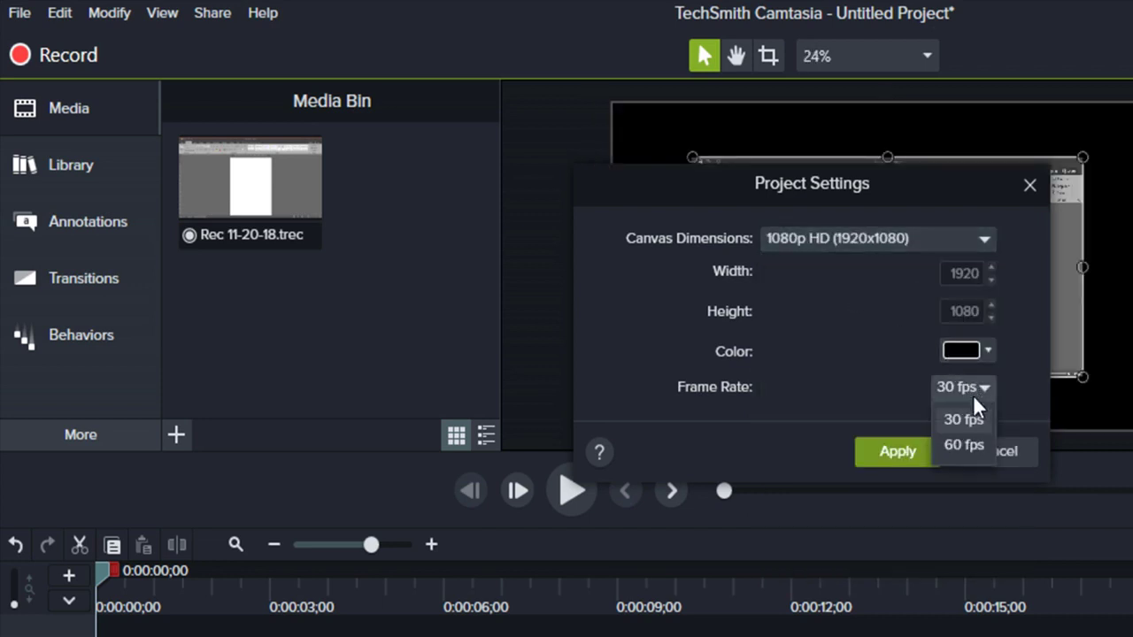
{"action": "left_click", "coordinate": [963, 446]}
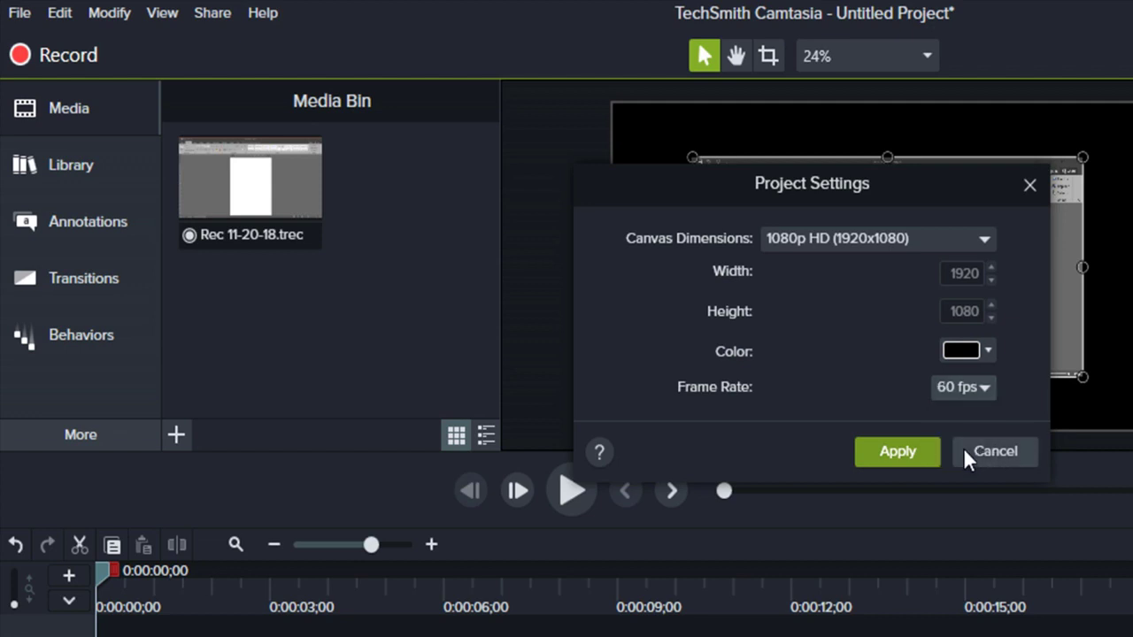
{"action": "left_click", "coordinate": [896, 452]}
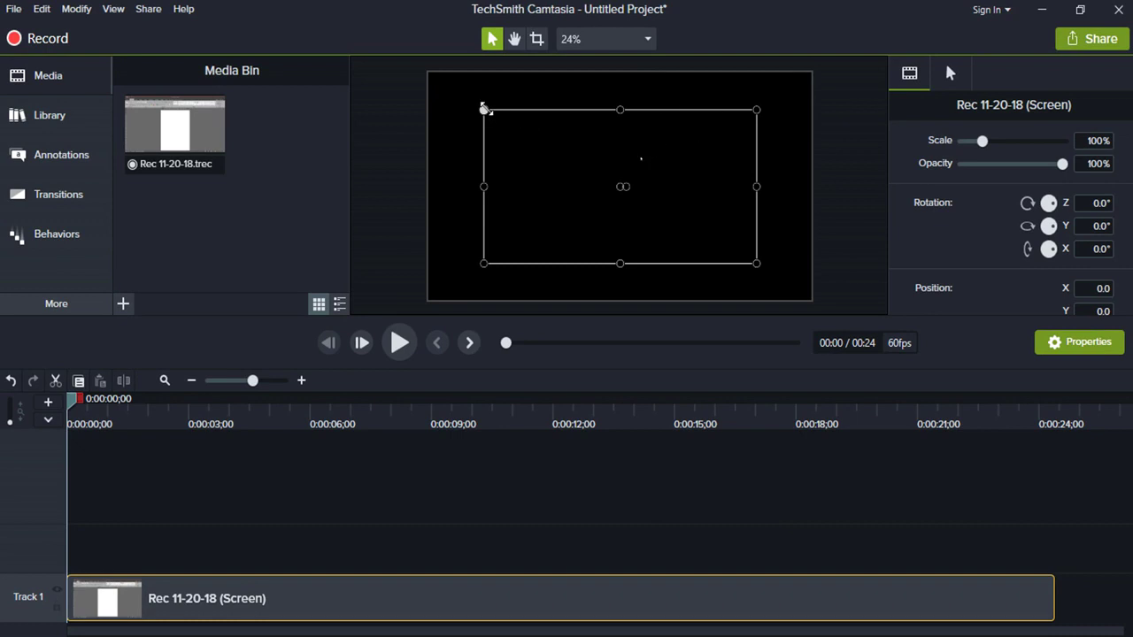
Scale the recording to about 140.8% so it spans the canvas width, and trim its end to about 9 seconds.
{"action": "left_click_drag", "start_coordinate": [483, 108], "coordinate": [428, 78]}
{"action": "left_click_drag", "start_coordinate": [756, 263], "coordinate": [799, 293]}
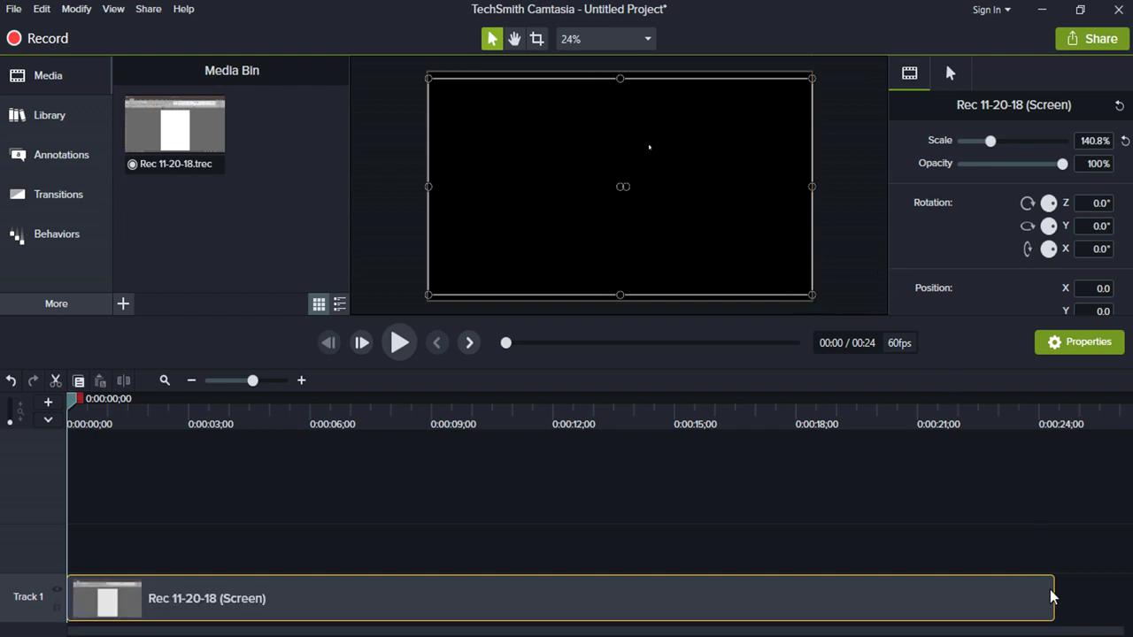
{"action": "left_click_drag", "start_coordinate": [1052, 591], "coordinate": [463, 590]}
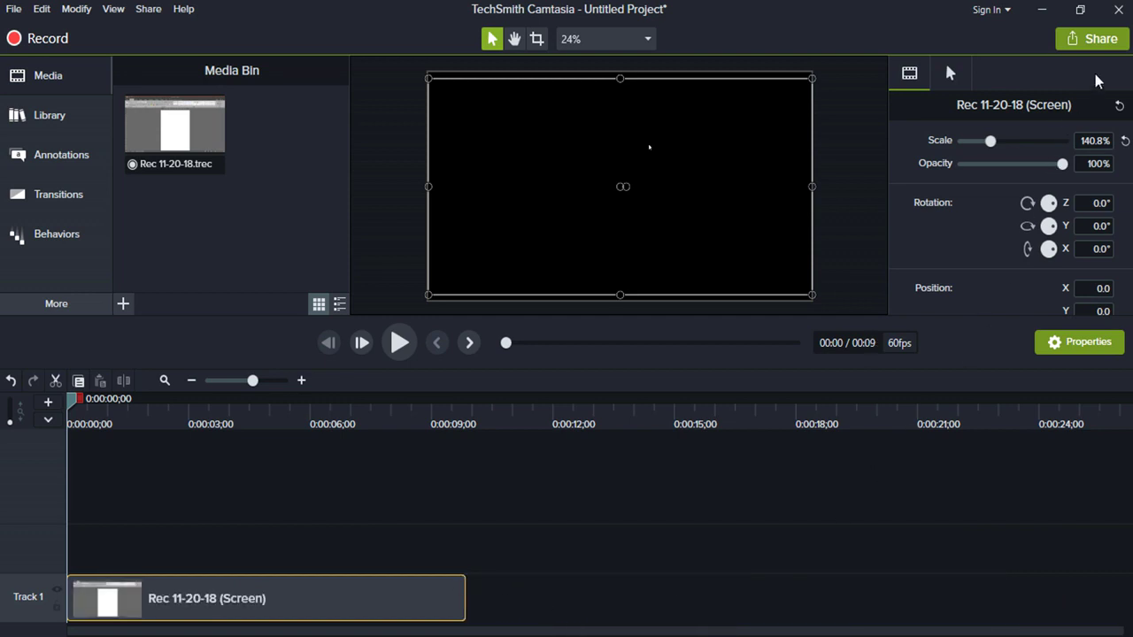
Begin producing the project as a local file with the 1080P preset and proceed to the file name and folder page.
{"action": "left_click", "coordinate": [1097, 43]}
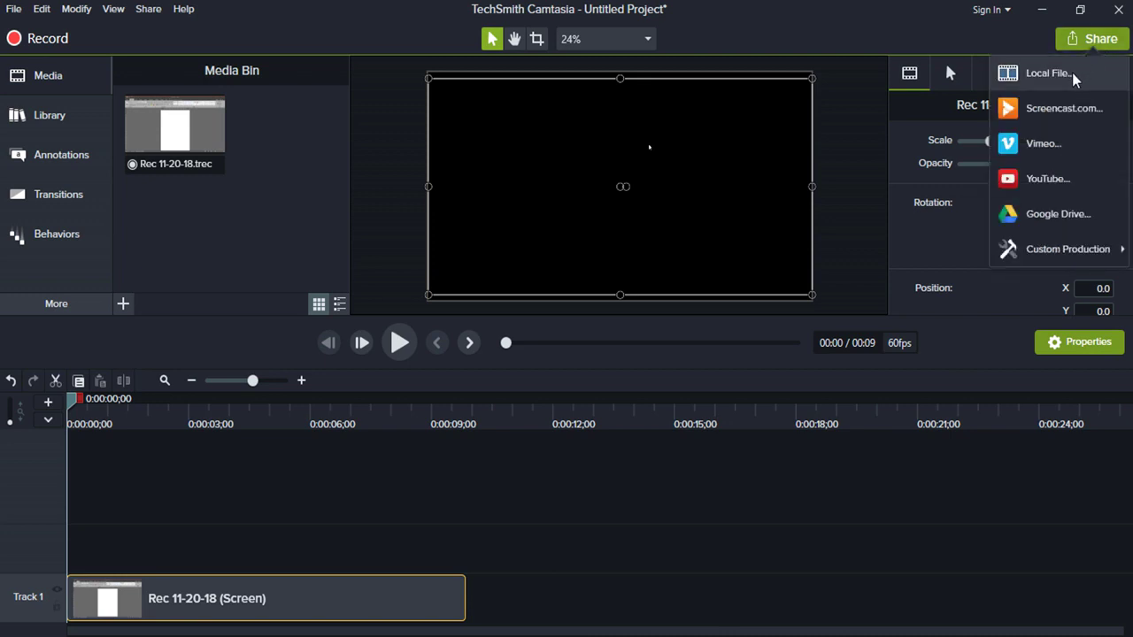
{"action": "left_click", "coordinate": [1047, 73]}
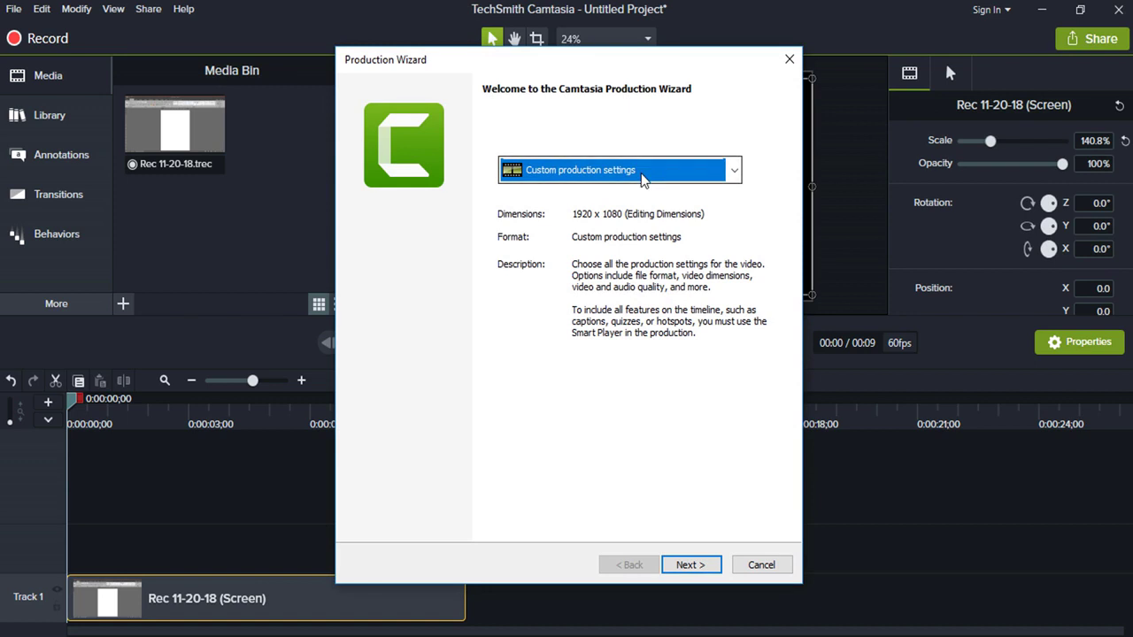
{"action": "left_click", "coordinate": [643, 173]}
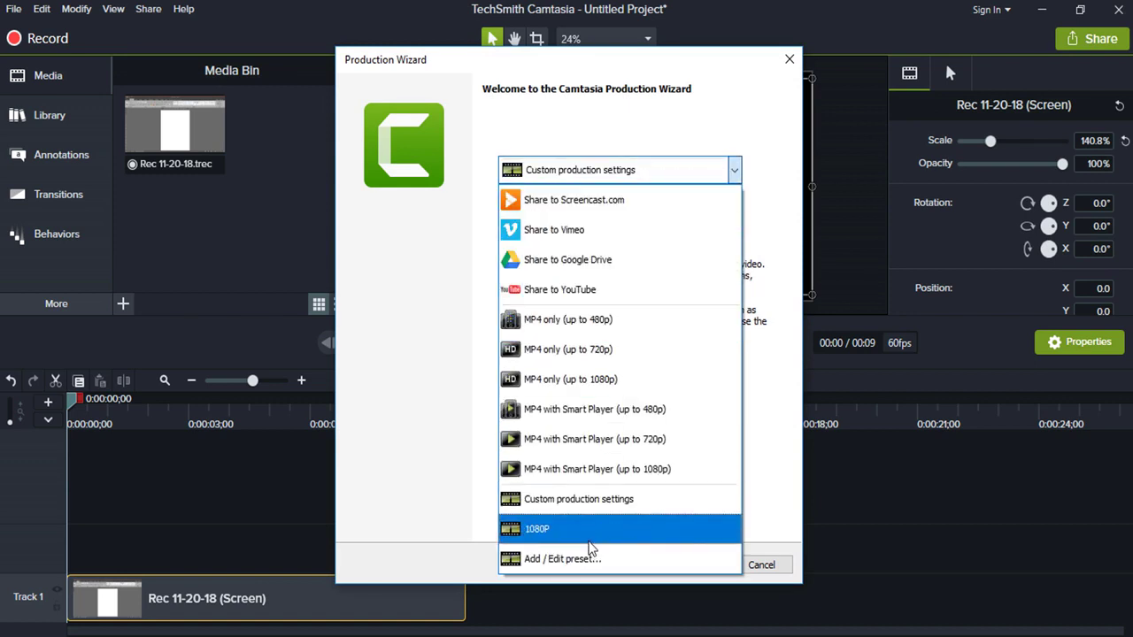
{"action": "left_click", "coordinate": [591, 536]}
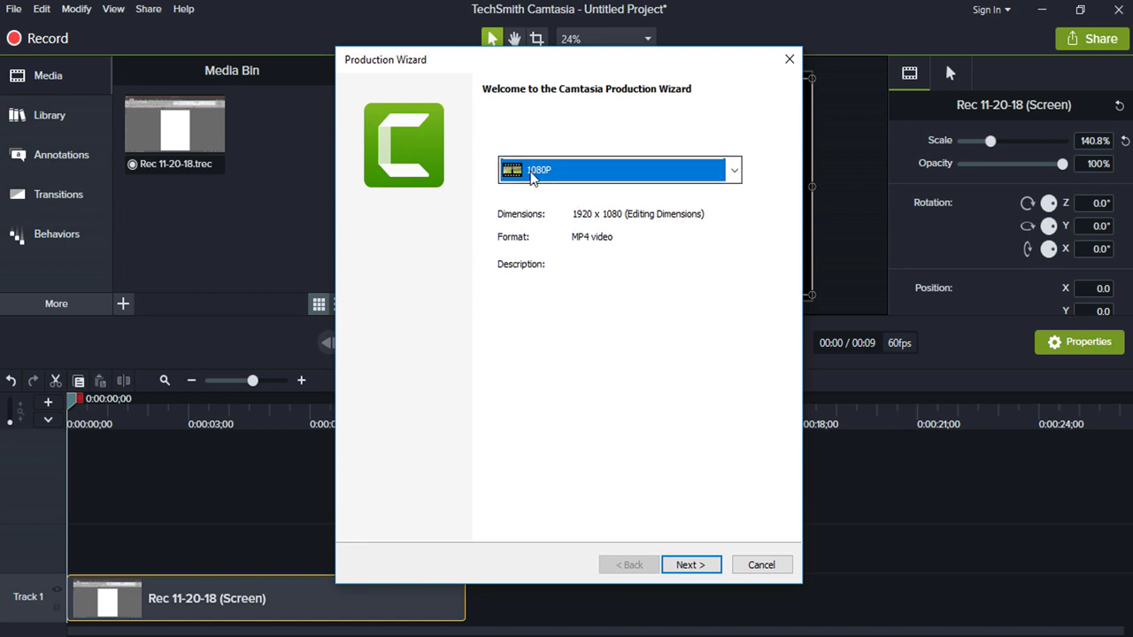
{"action": "left_click", "coordinate": [694, 565]}
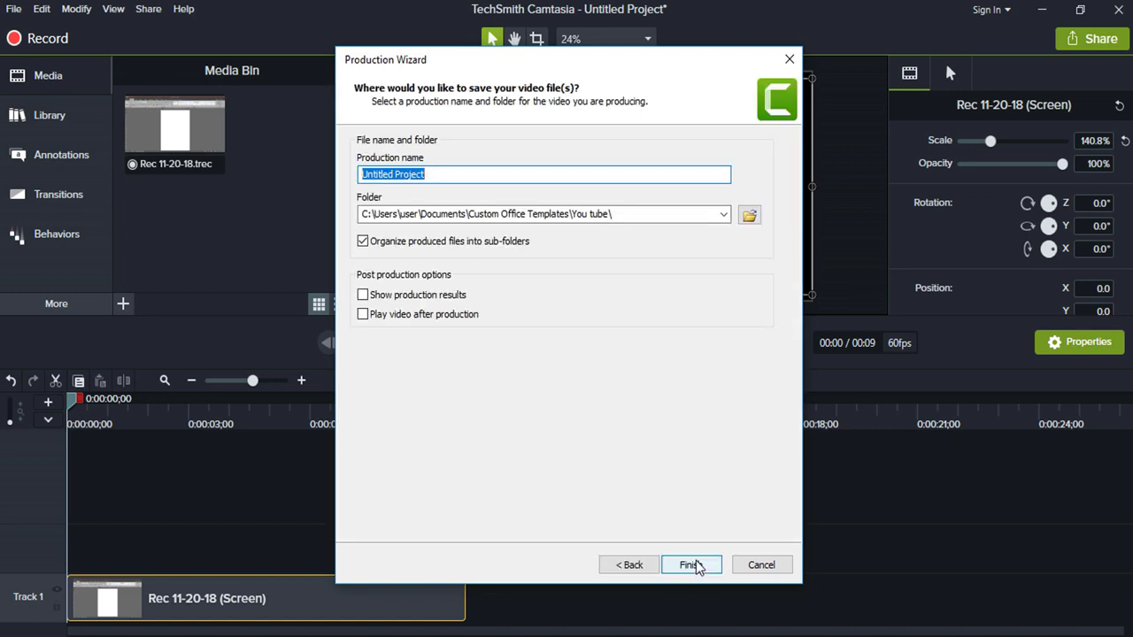
Return to the preset choice and open the 1080P production preset for editing, continuing to its Smart Player options.
{"action": "left_click", "coordinate": [646, 564]}
{"action": "left_click", "coordinate": [686, 170]}
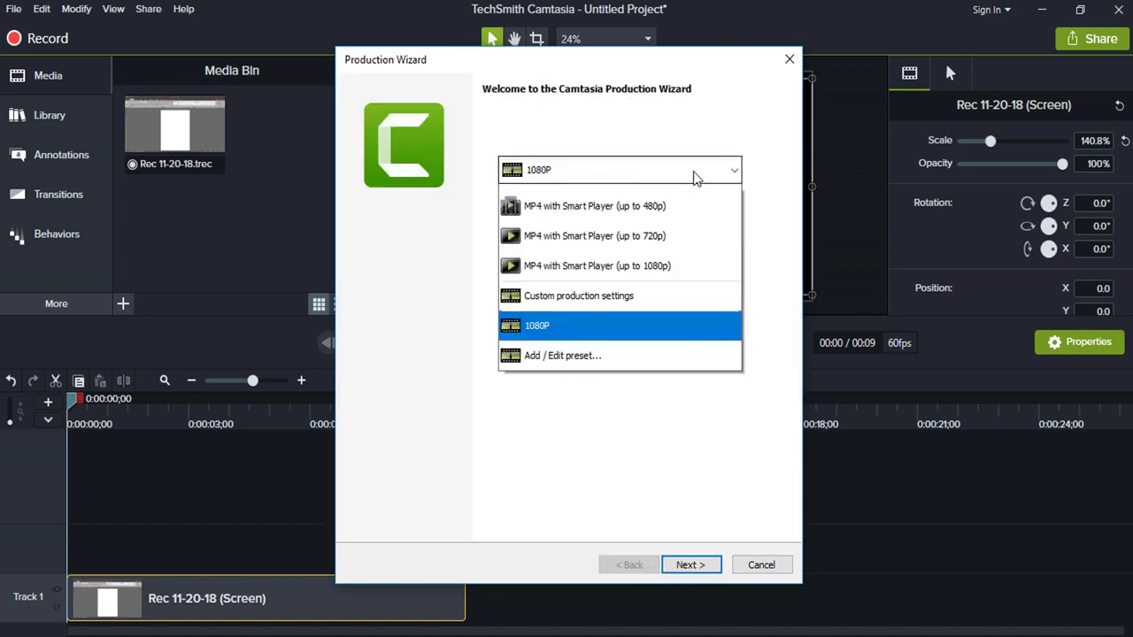
{"action": "left_click", "coordinate": [614, 562]}
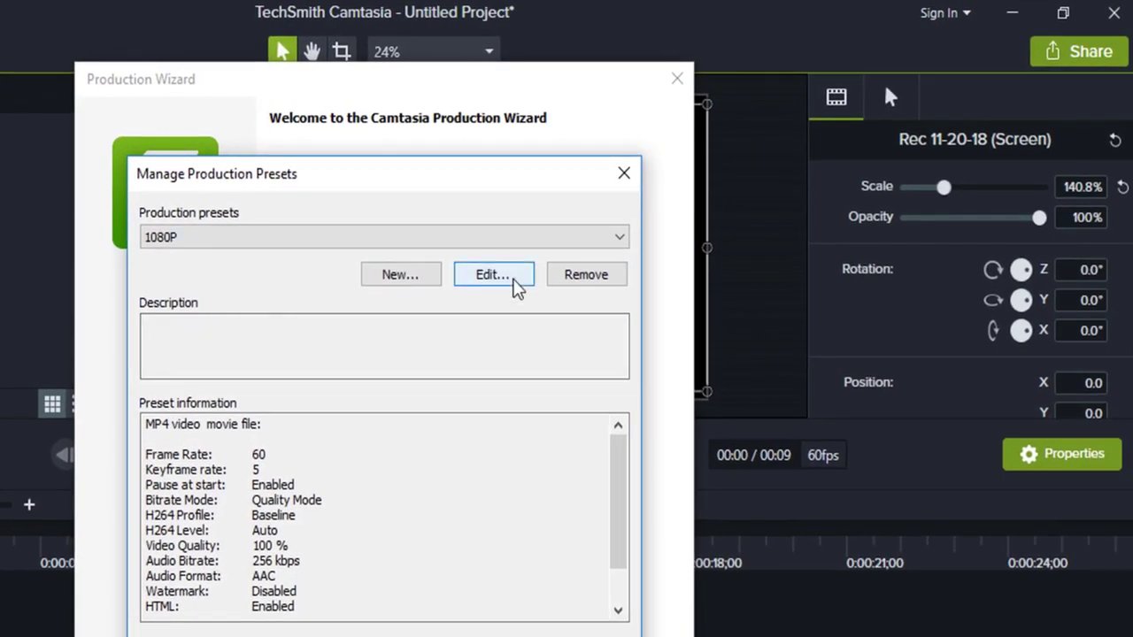
{"action": "left_click", "coordinate": [519, 281]}
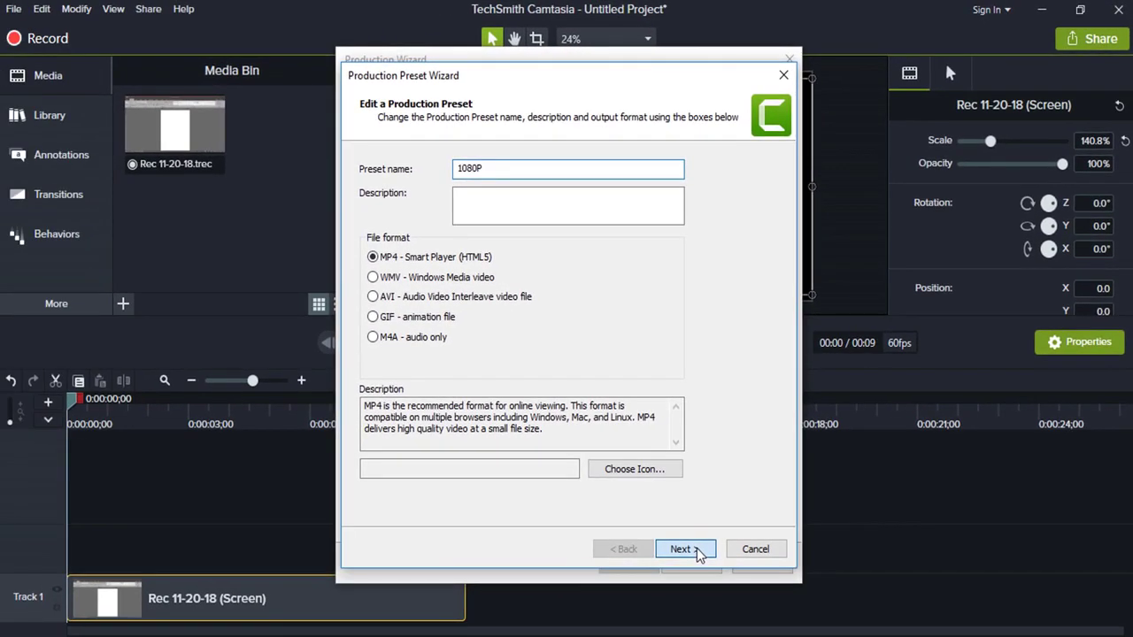
{"action": "left_click", "coordinate": [678, 551]}
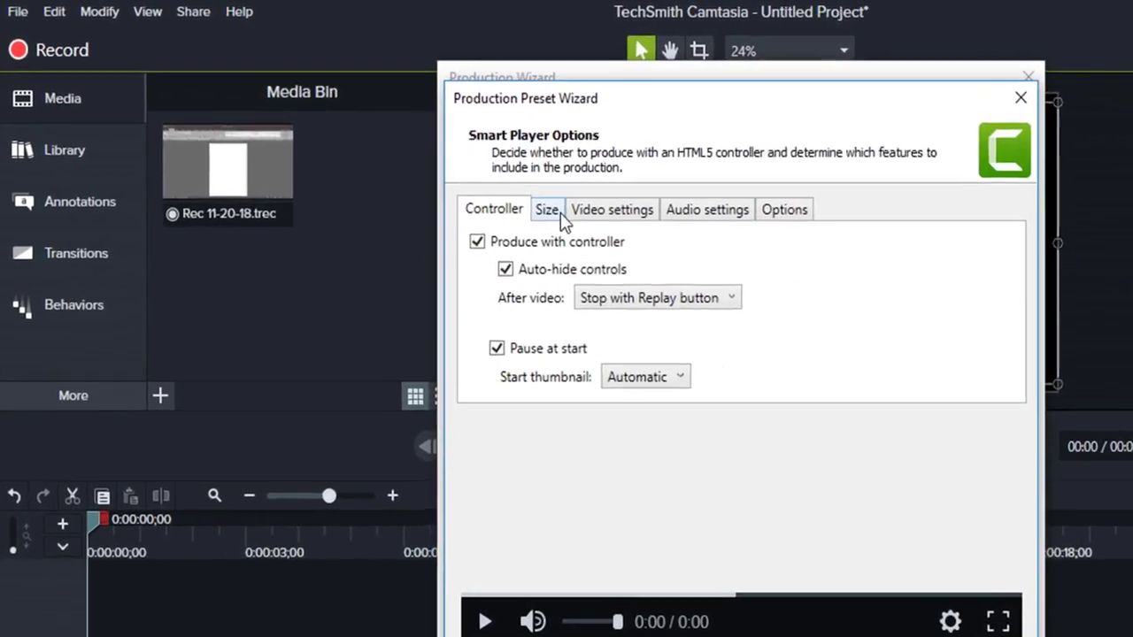
Turn off Use editing dimensions in the preset's size options and set the video size to 1920 wide by 1080 high.
{"action": "left_click", "coordinate": [419, 160]}
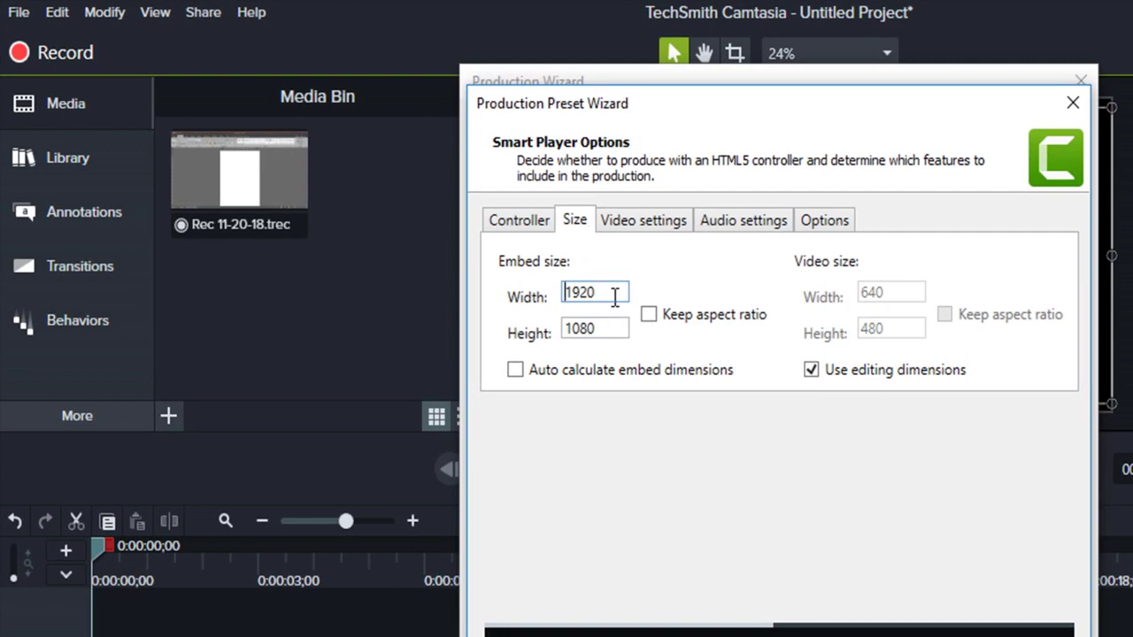
{"action": "left_click_drag", "start_coordinate": [611, 294], "coordinate": [568, 332]}
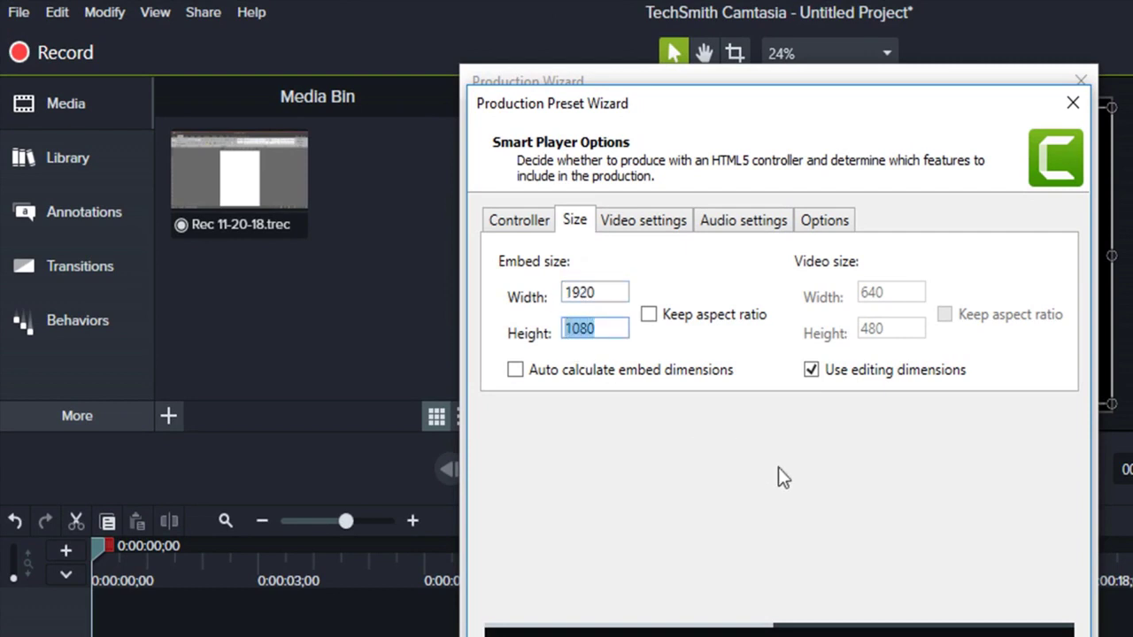
{"action": "left_click", "coordinate": [811, 370]}
{"action": "left_click_drag", "start_coordinate": [897, 293], "coordinate": [859, 298]}
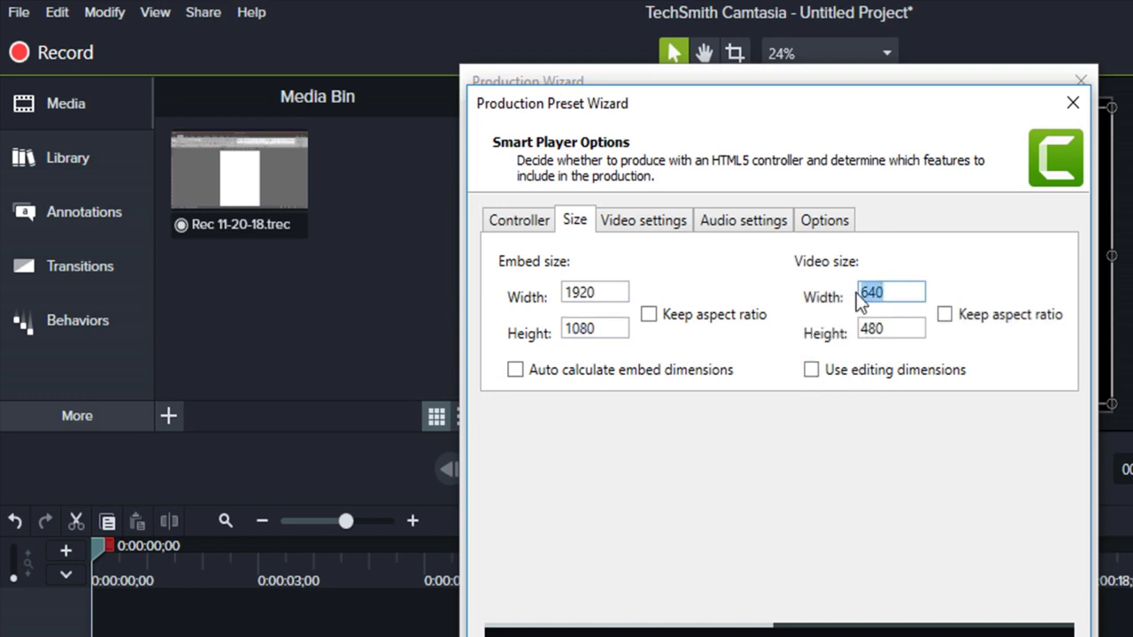
{"action": "key", "text": "Left"}
{"action": "left_click_drag", "start_coordinate": [905, 292], "coordinate": [850, 295]}
{"action": "type", "text": "1"}
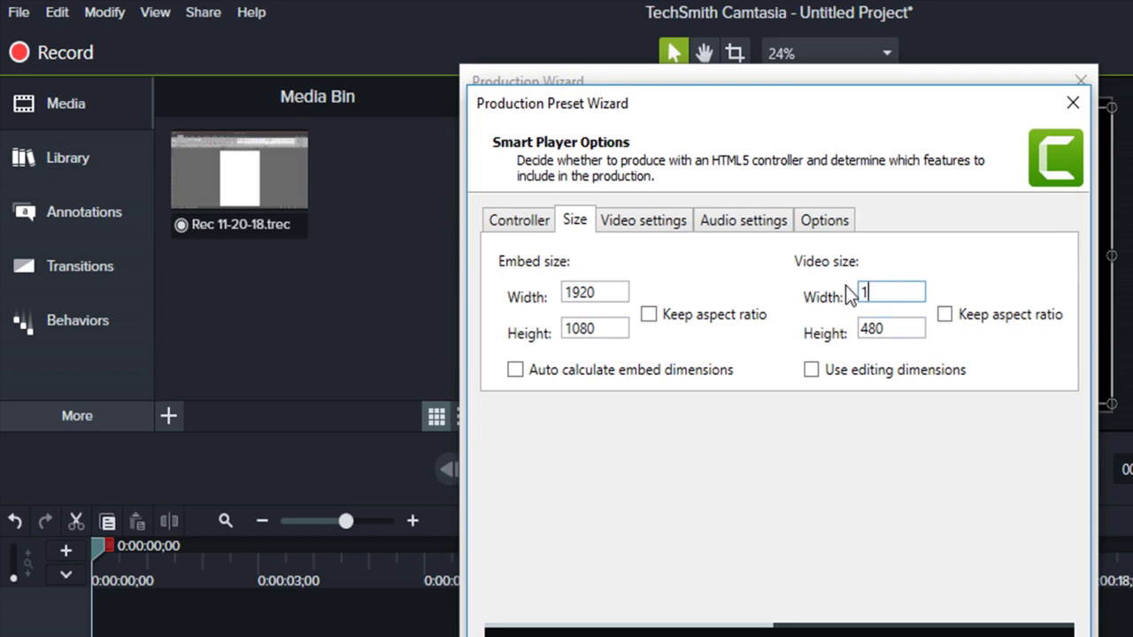
{"action": "type", "text": "920"}
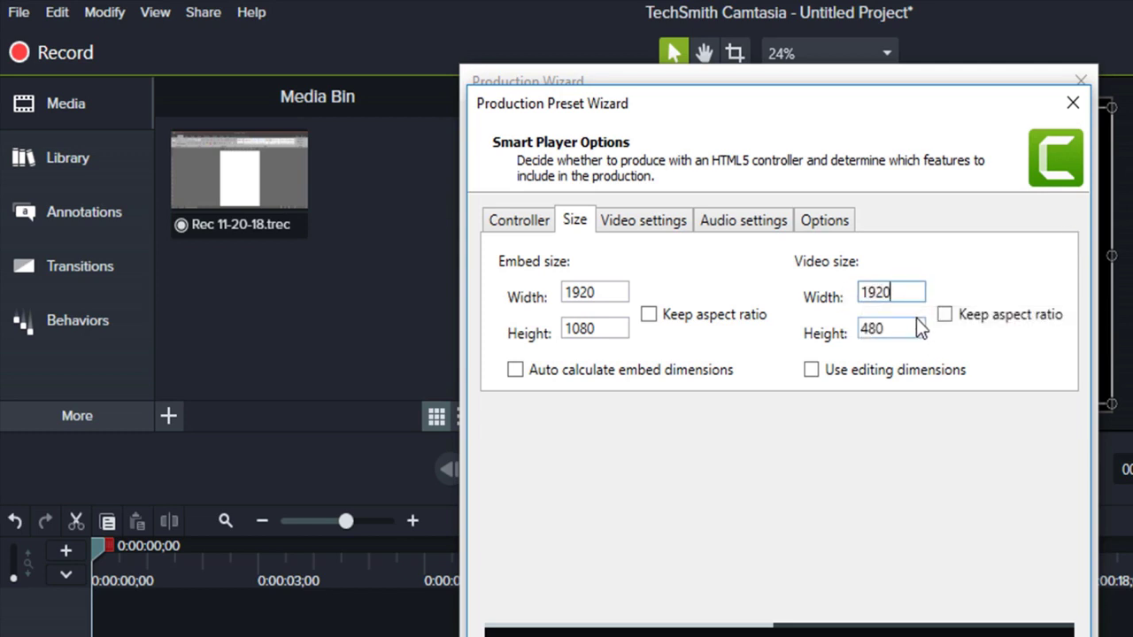
{"action": "left_click_drag", "start_coordinate": [918, 327], "coordinate": [833, 332]}
{"action": "type", "text": "1080"}
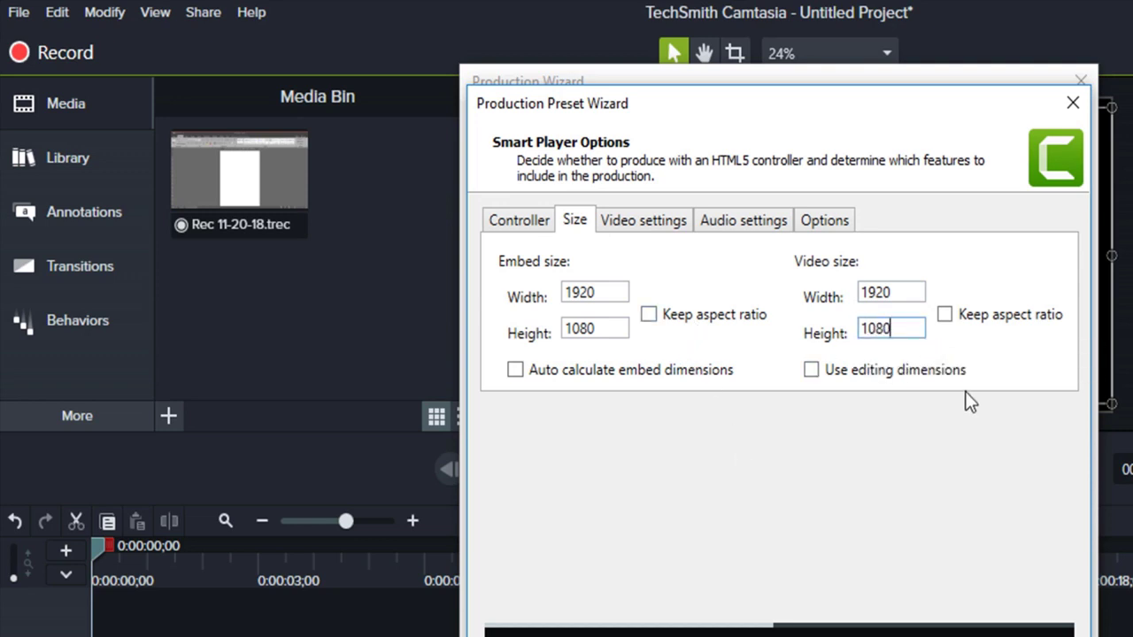
Set the preset's video frame rate to 60 and encoding mode to Quality, and finish editing the preset.
{"action": "left_click", "coordinate": [647, 221]}
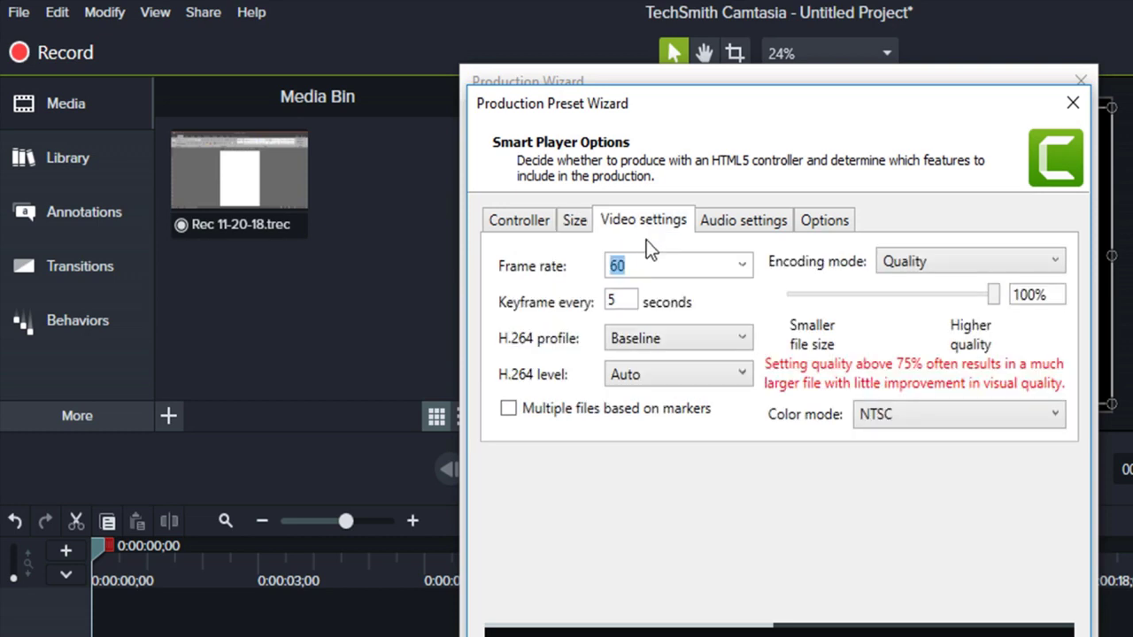
{"action": "left_click", "coordinate": [742, 263]}
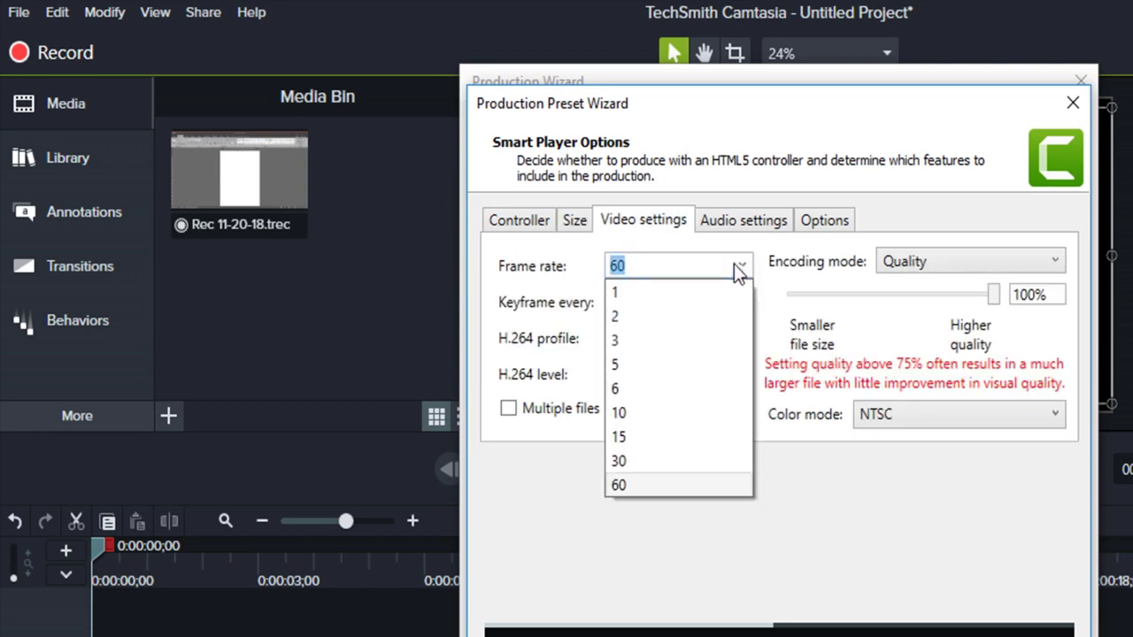
{"action": "left_click", "coordinate": [659, 486]}
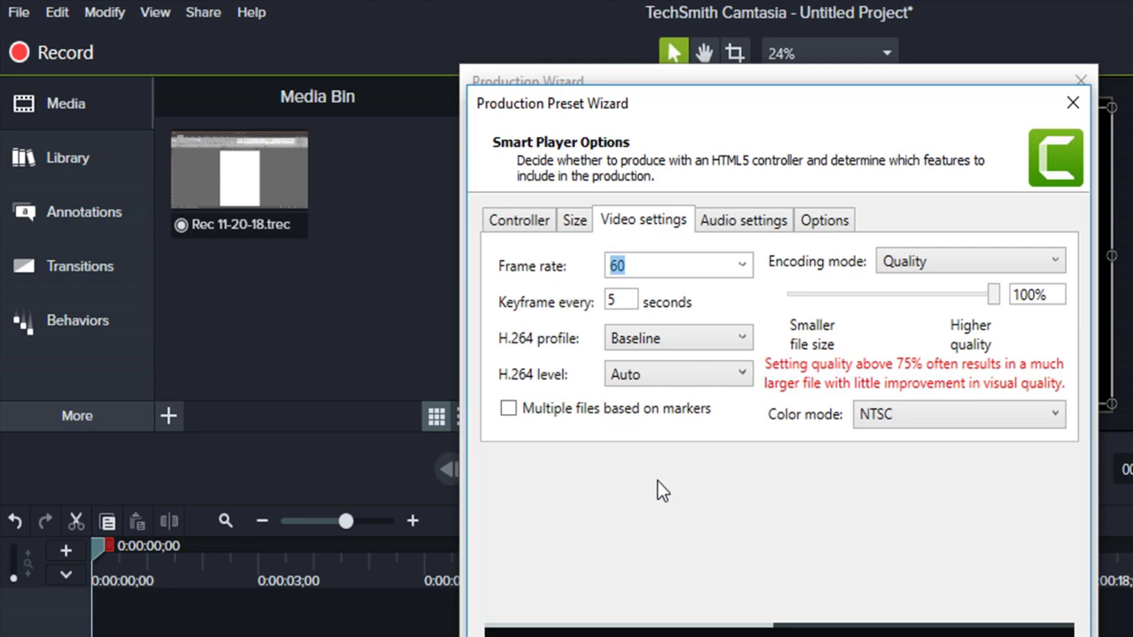
{"action": "left_click", "coordinate": [978, 269]}
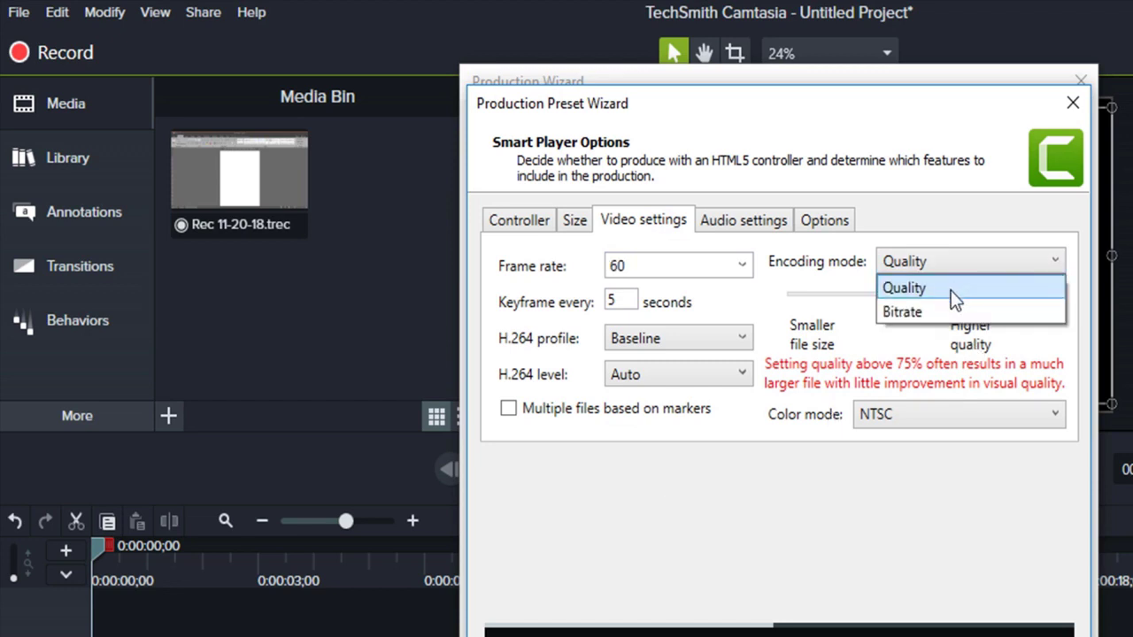
{"action": "left_click", "coordinate": [951, 290]}
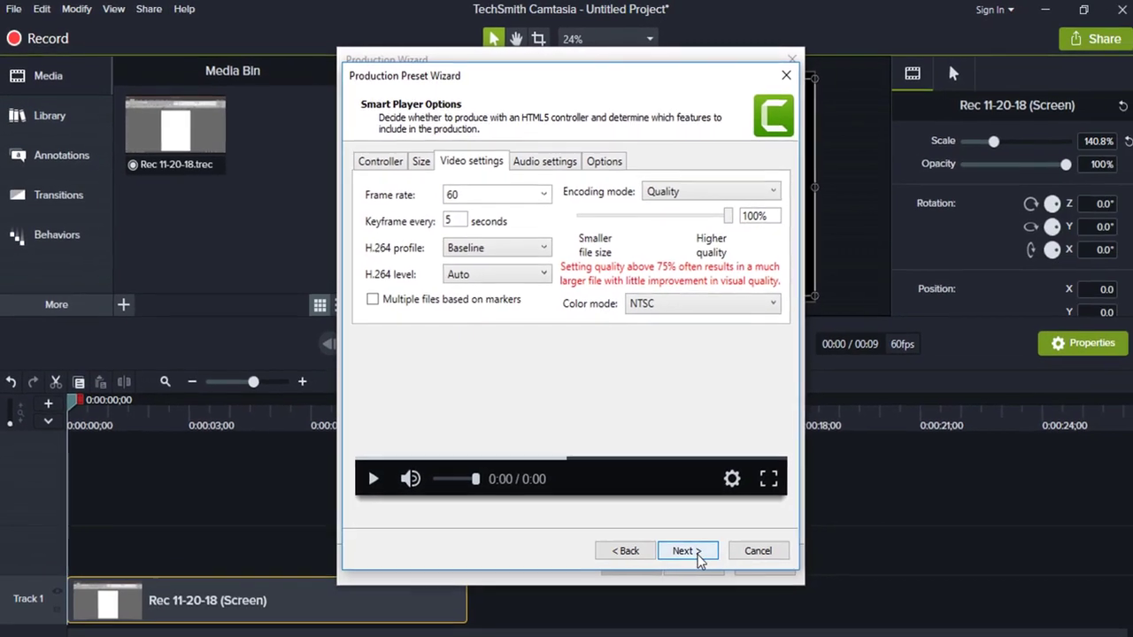
{"action": "left_click", "coordinate": [690, 551]}
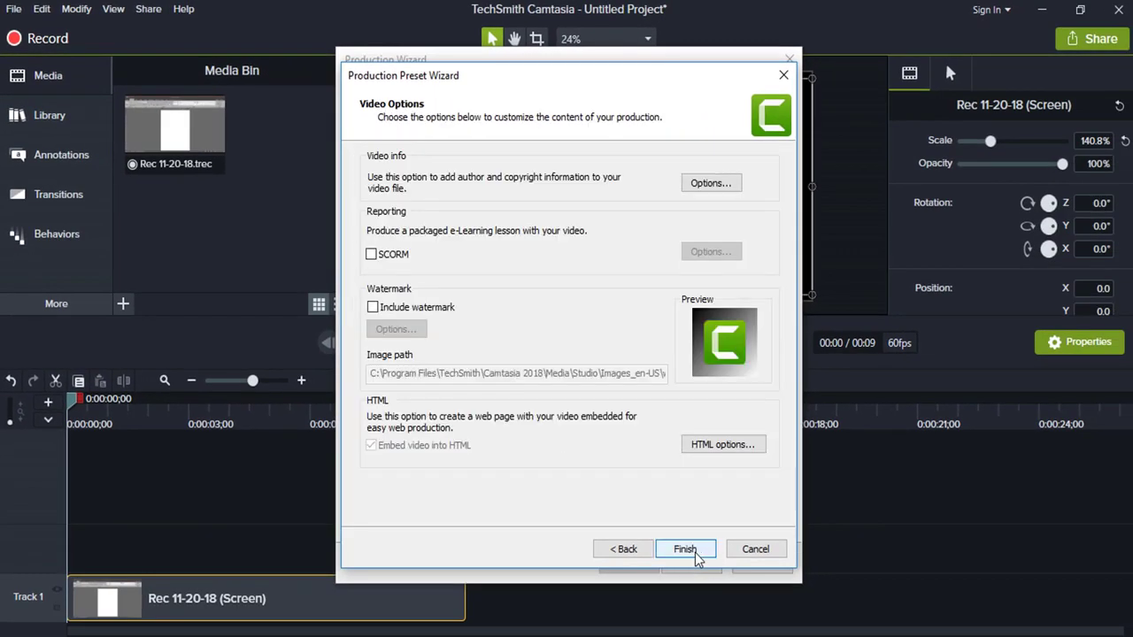
{"action": "left_click", "coordinate": [685, 549]}
Select the 1080P preset in the preset manager and produce the video as Untitled Project in the You tube folder.
{"action": "left_click", "coordinate": [619, 181]}
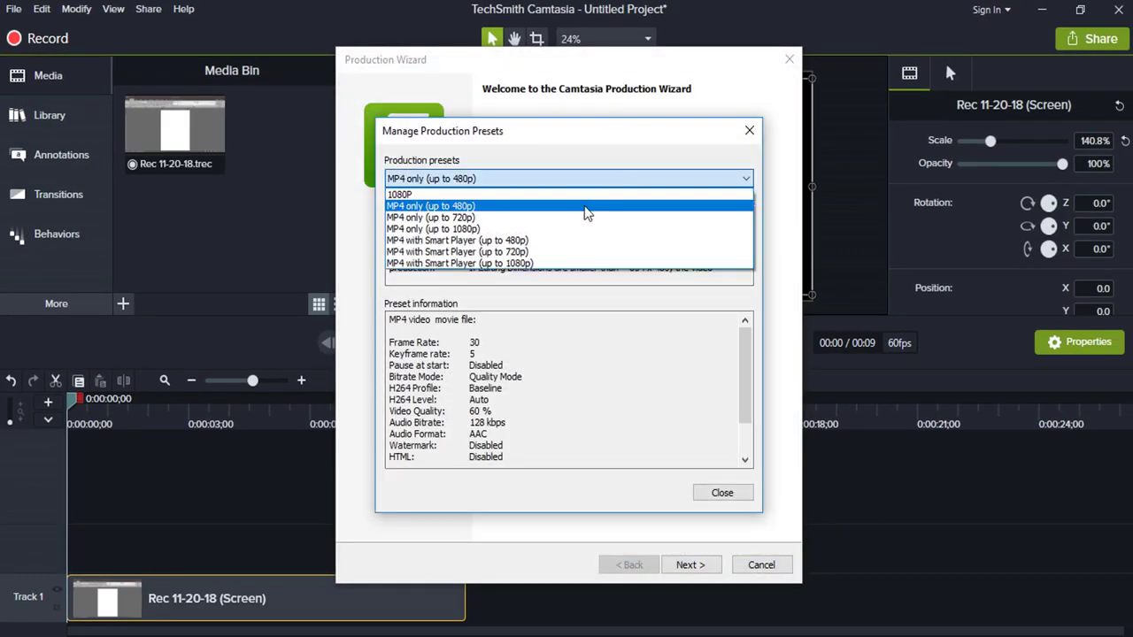
{"action": "left_click", "coordinate": [577, 194]}
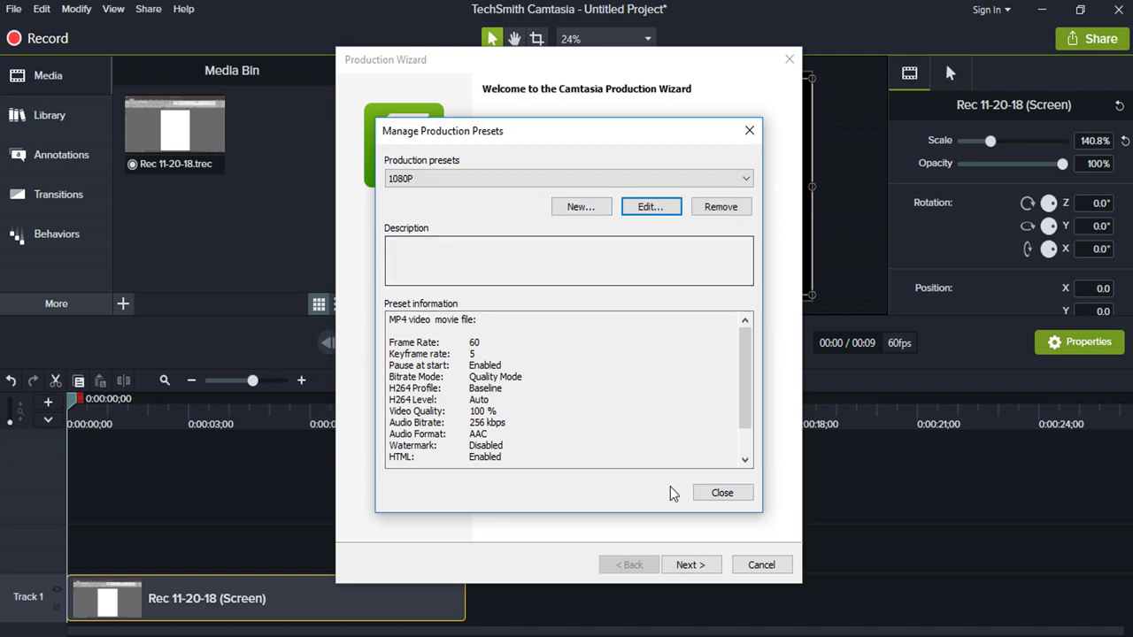
{"action": "left_click", "coordinate": [714, 493]}
{"action": "left_click", "coordinate": [708, 565]}
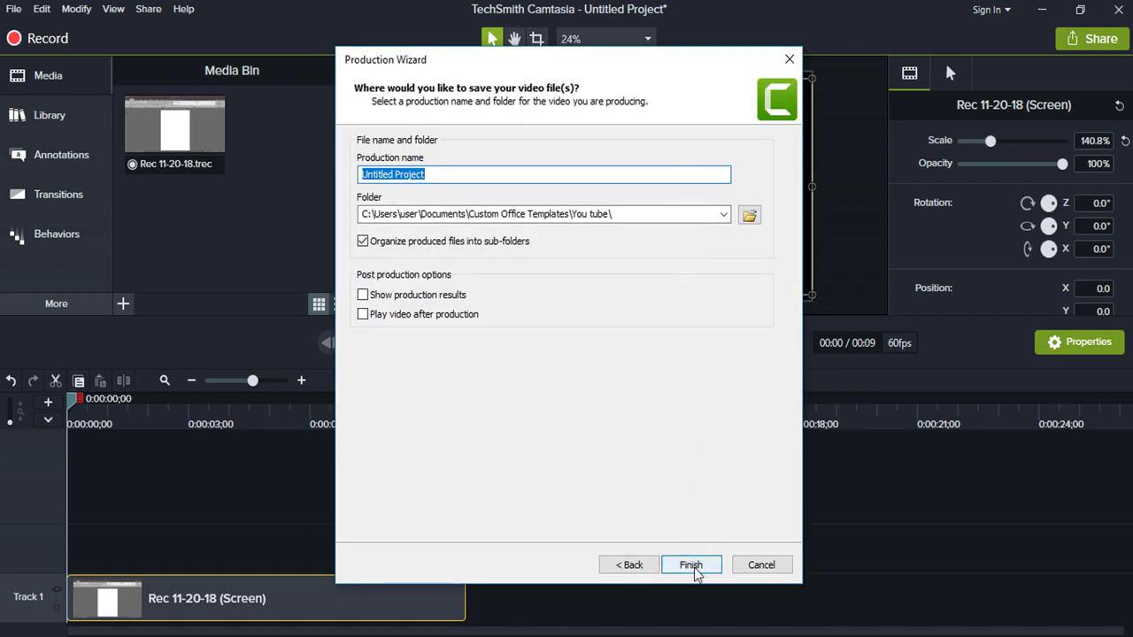
{"action": "left_click", "coordinate": [693, 568]}
{"action": "left_click", "coordinate": [646, 453]}
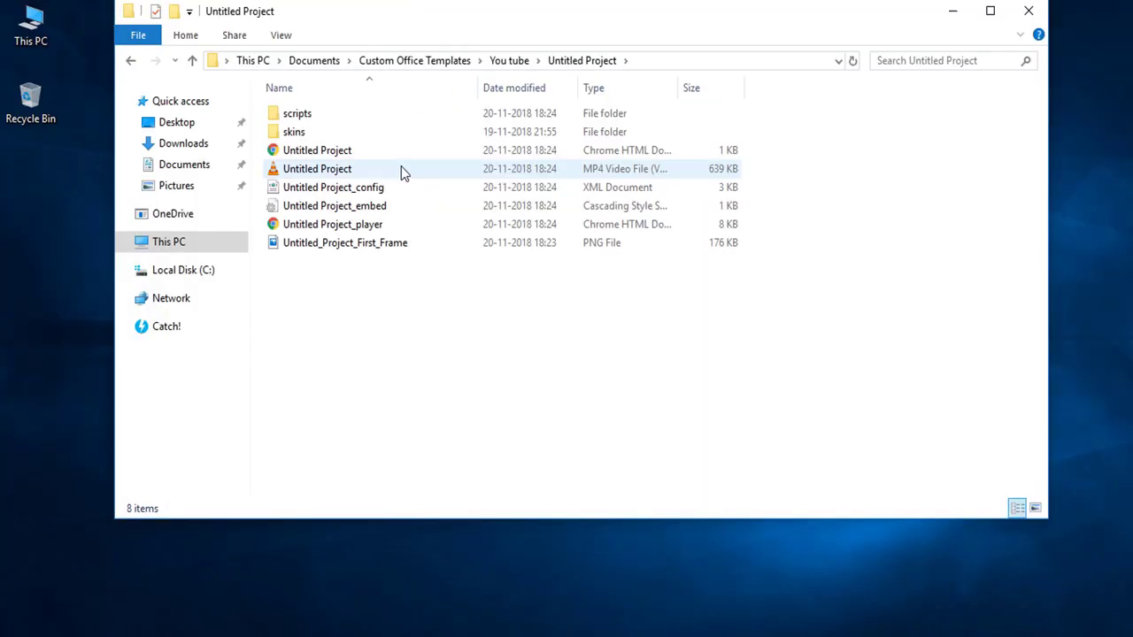
In File Explorer, check the frame width and height in the produced Untitled Project MP4's details, and open the video for playback.
{"action": "left_click", "coordinate": [343, 174]}
{"action": "double_click", "coordinate": [342, 175]}
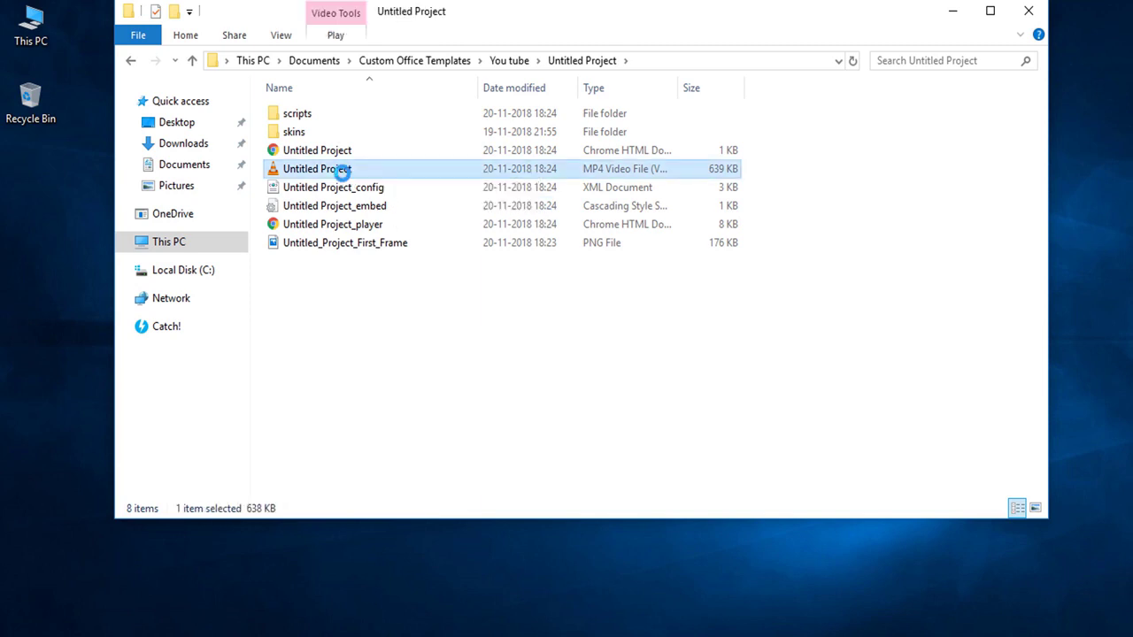
{"action": "right_click", "coordinate": [342, 175]}
{"action": "left_click", "coordinate": [422, 589]}
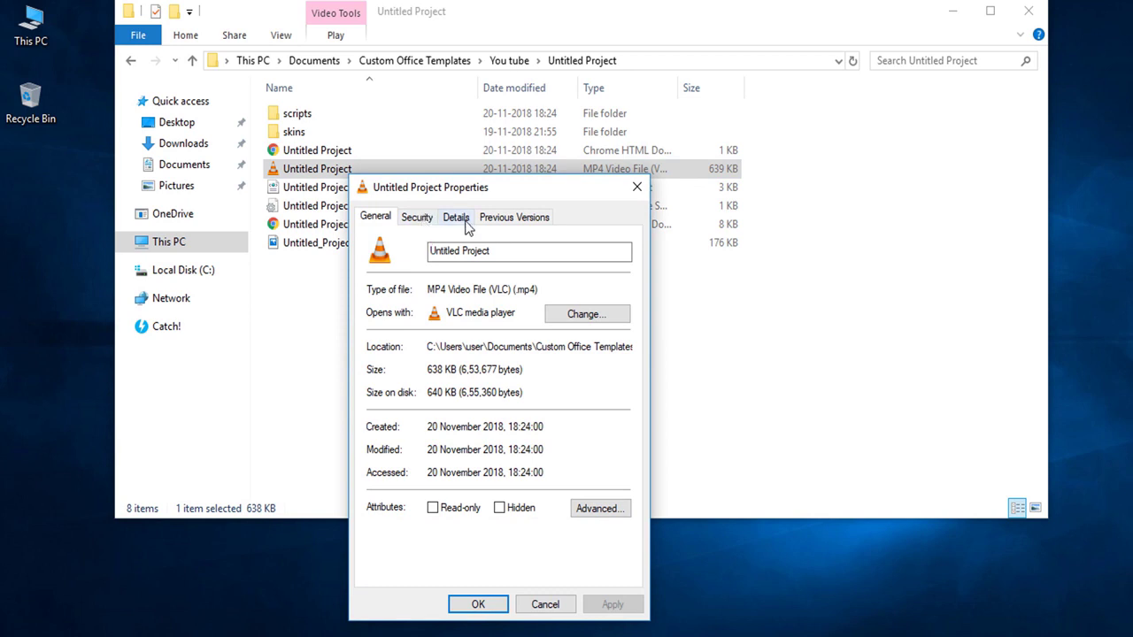
{"action": "left_click", "coordinate": [467, 226]}
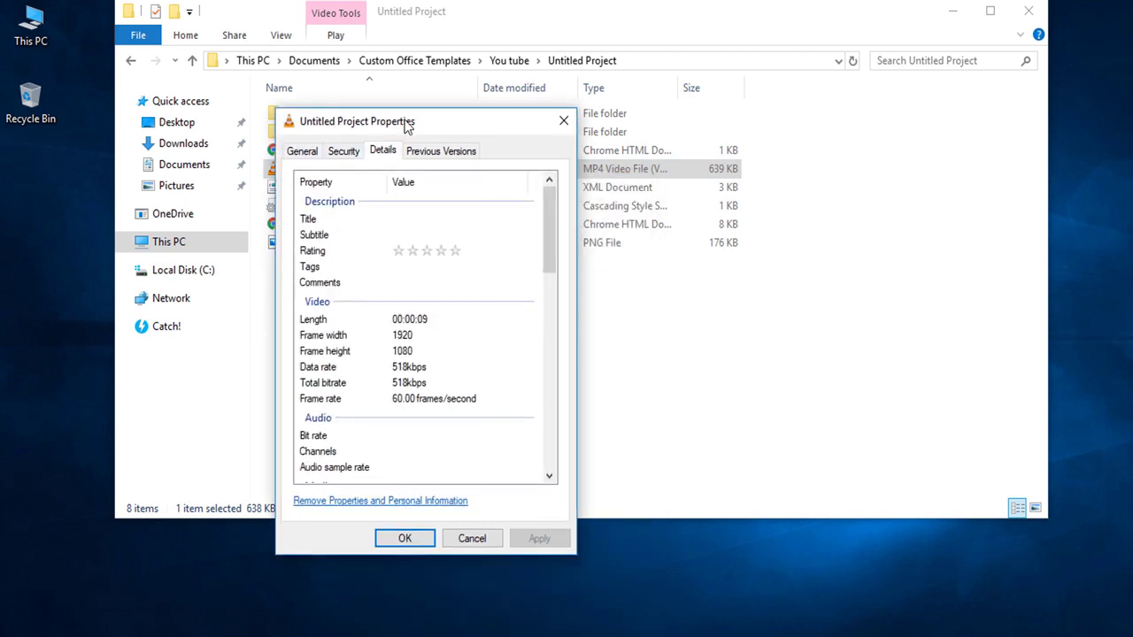
{"action": "left_click", "coordinate": [342, 337]}
{"action": "left_click", "coordinate": [345, 352]}
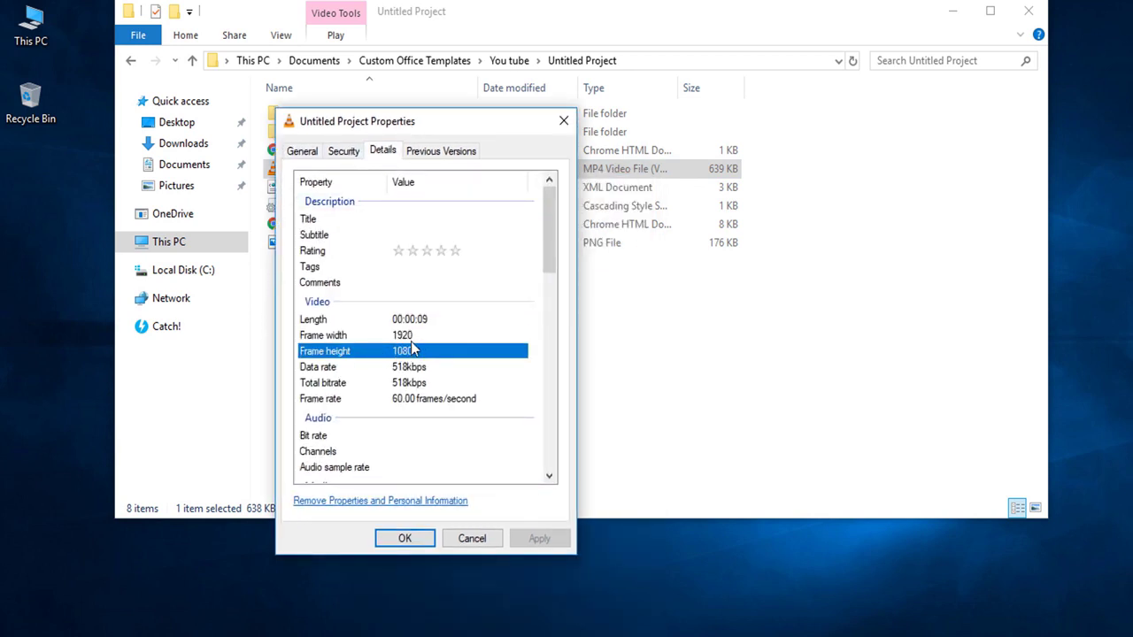
{"action": "left_click", "coordinate": [409, 334]}
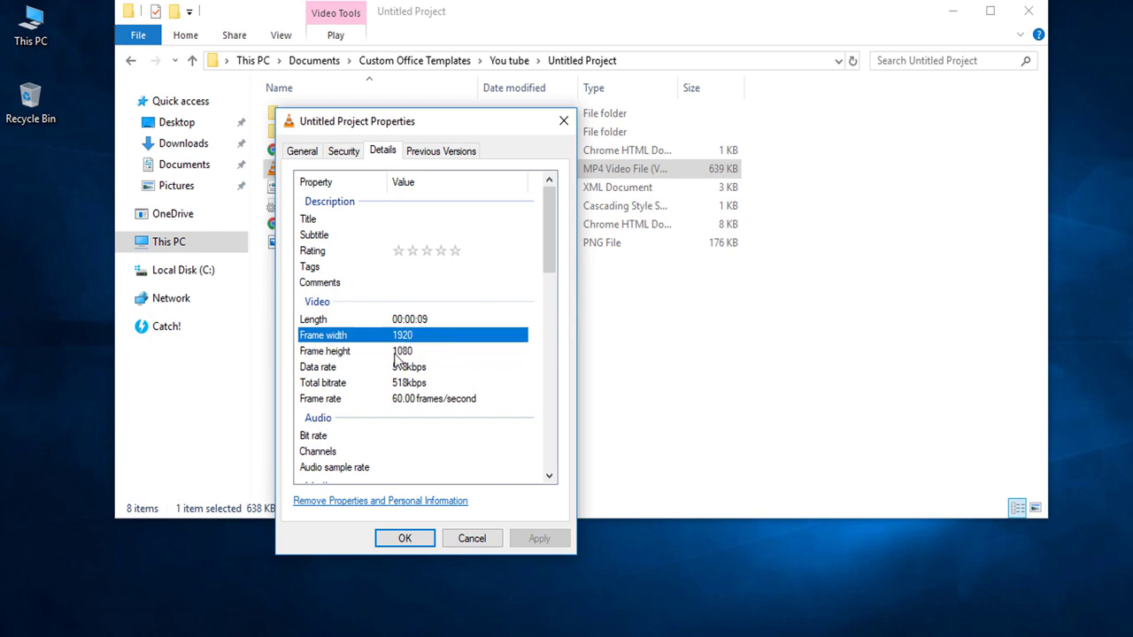
{"action": "left_click", "coordinate": [405, 538]}
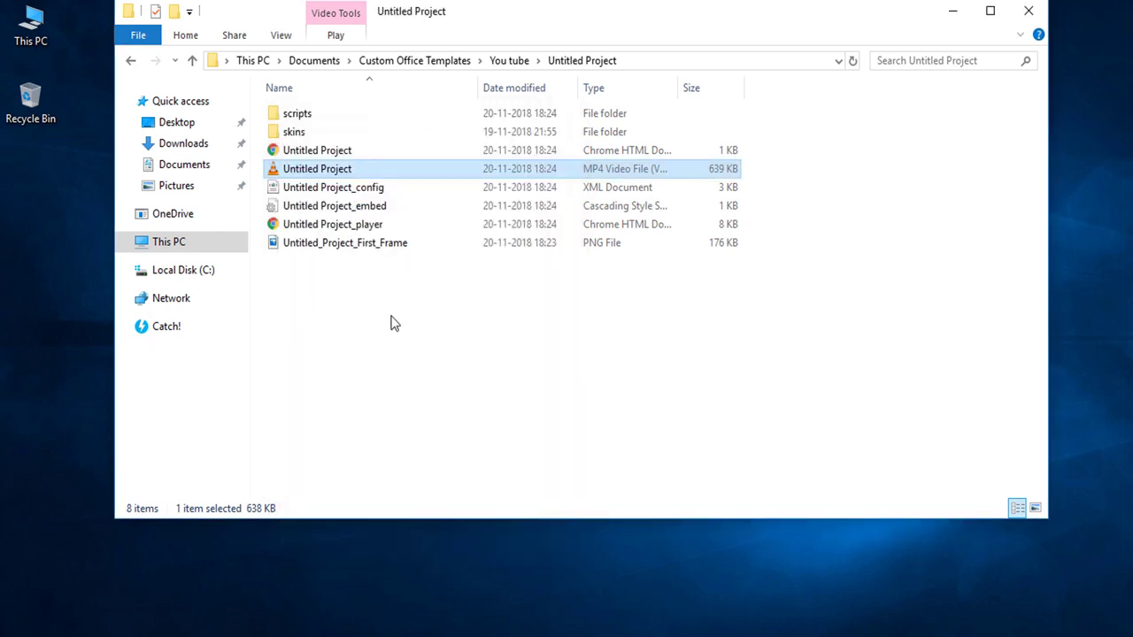
{"action": "double_click", "coordinate": [360, 170]}
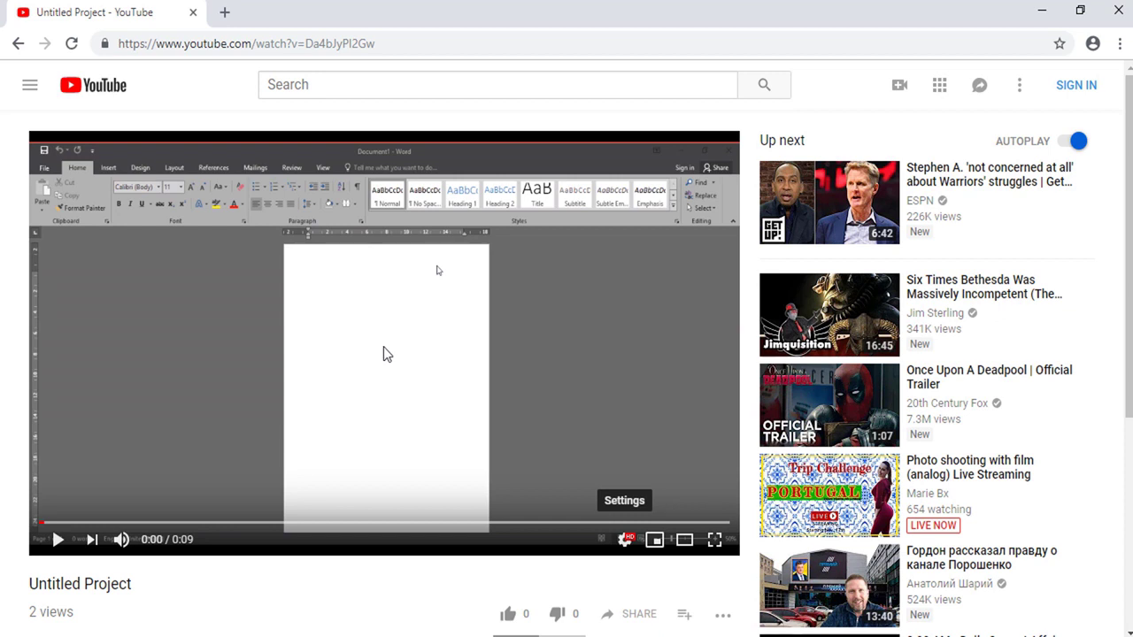
On YouTube, examine the quality options of the uploaded Untitled Project video and play a short part of it.
{"action": "left_click", "coordinate": [626, 540]}
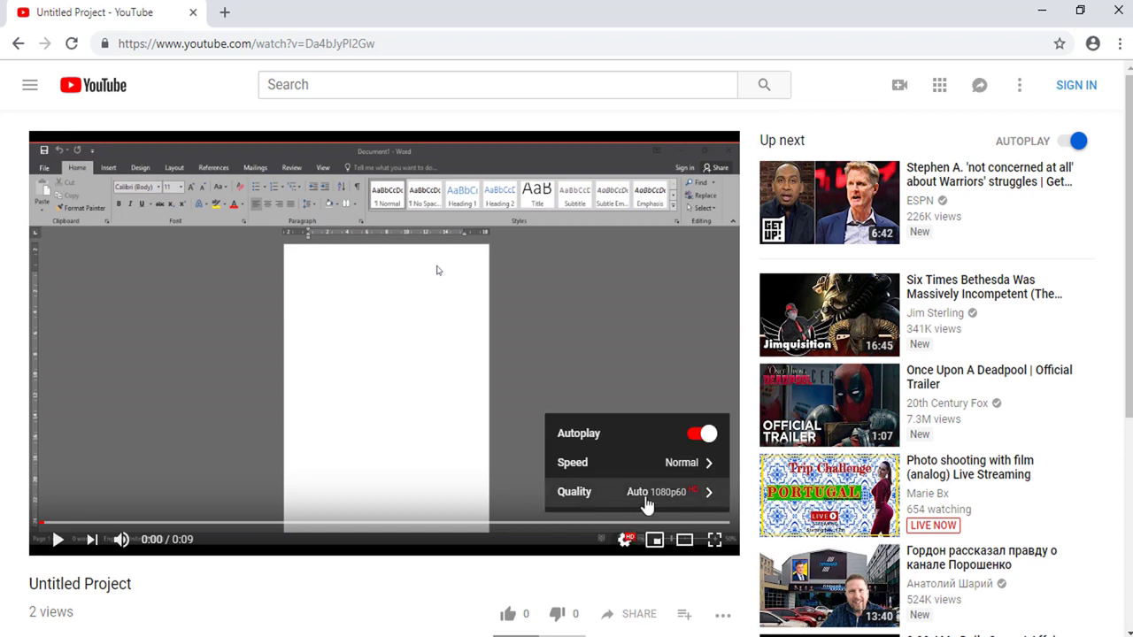
{"action": "left_click", "coordinate": [647, 501]}
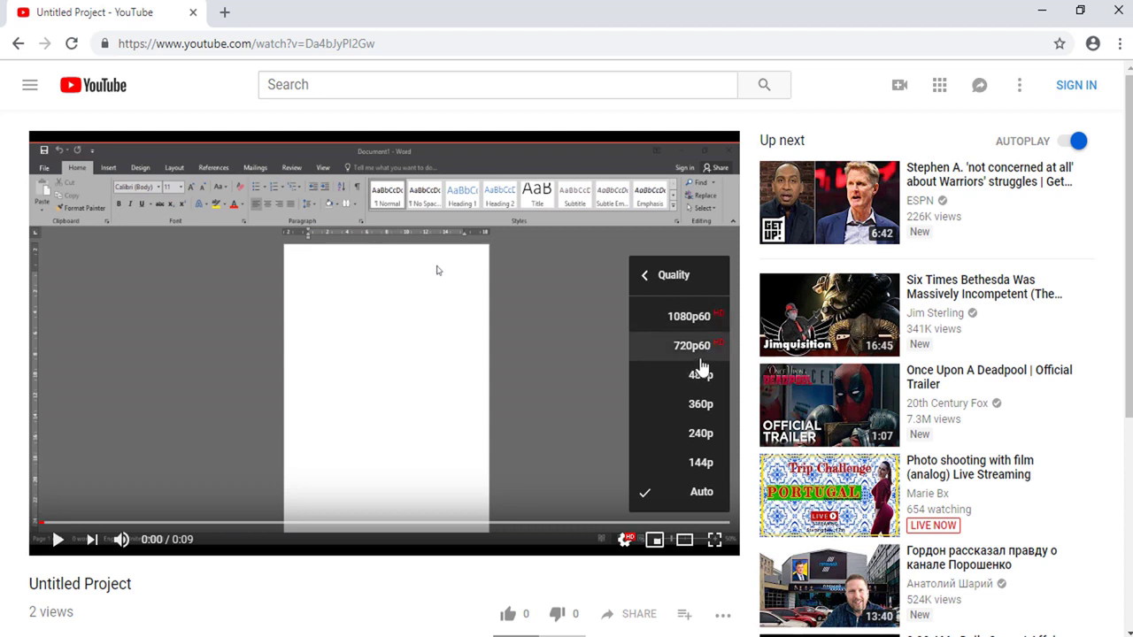
{"action": "left_click", "coordinate": [204, 358]}
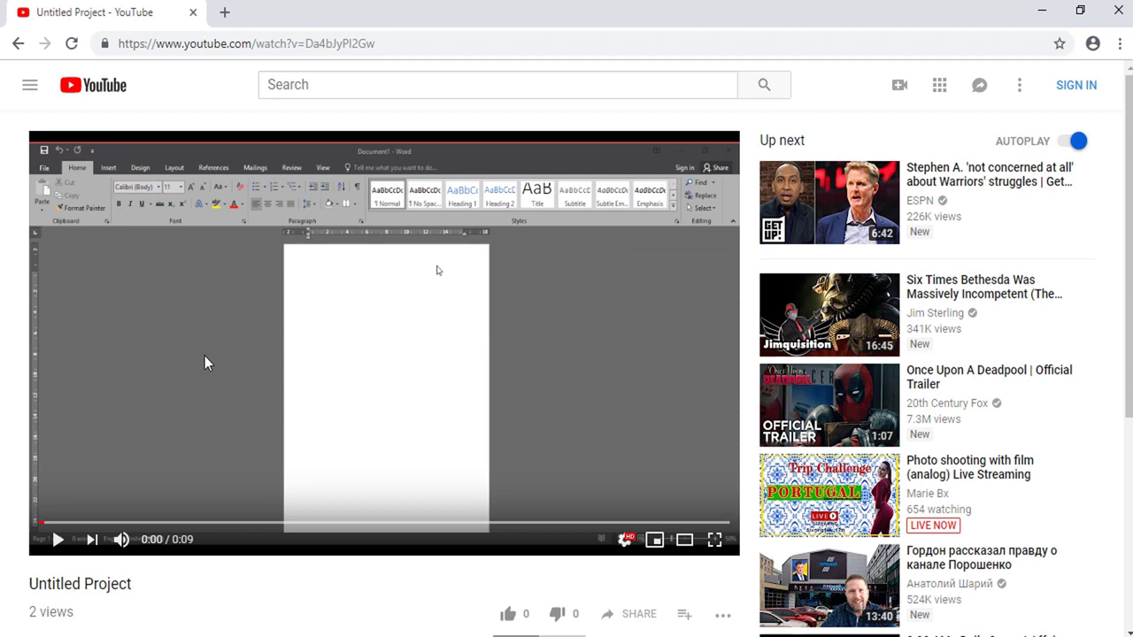
{"action": "left_click", "coordinate": [55, 540]}
{"action": "left_click", "coordinate": [58, 542]}
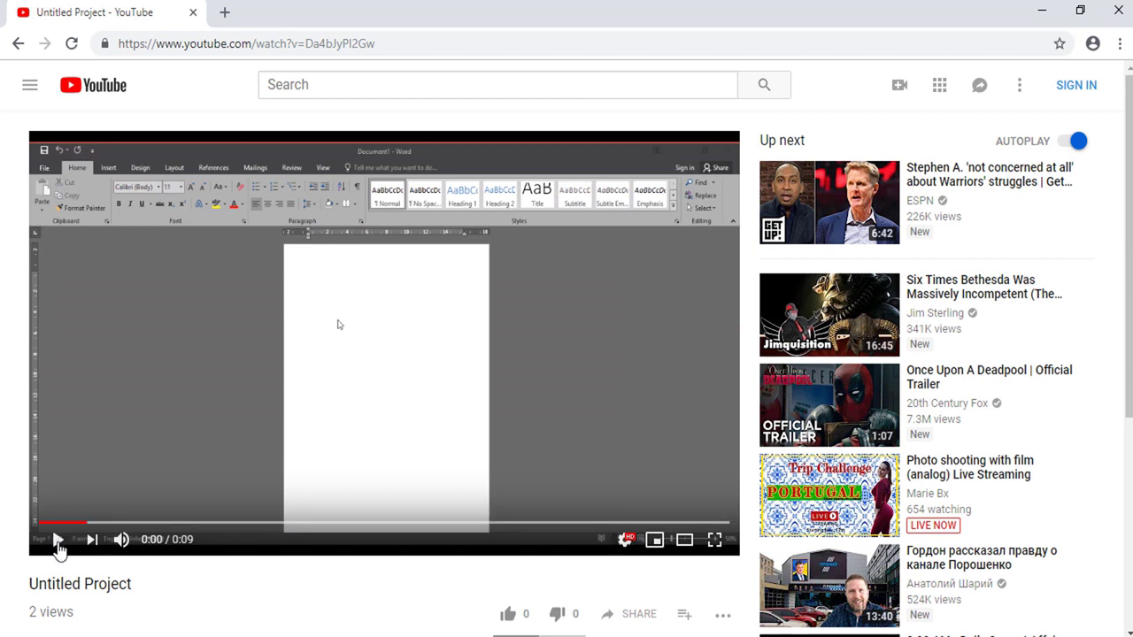